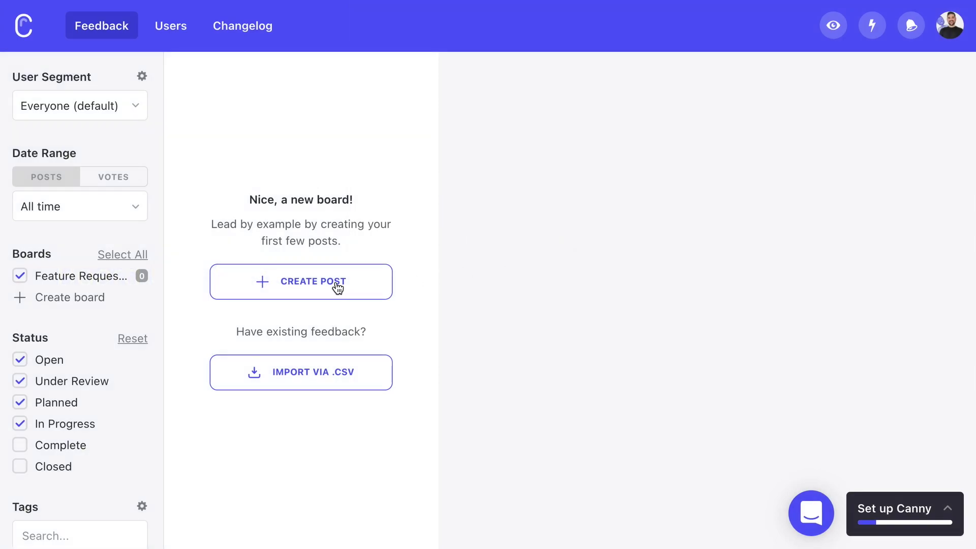
# - Open the new-post form from the empty Feature Requests board
pyautogui.click(337, 288)
# - Title the post 'Dark Theme' with details 'Allow users to toggle into a dark theme for the app.'
pyautogui.write('Dark Theme')
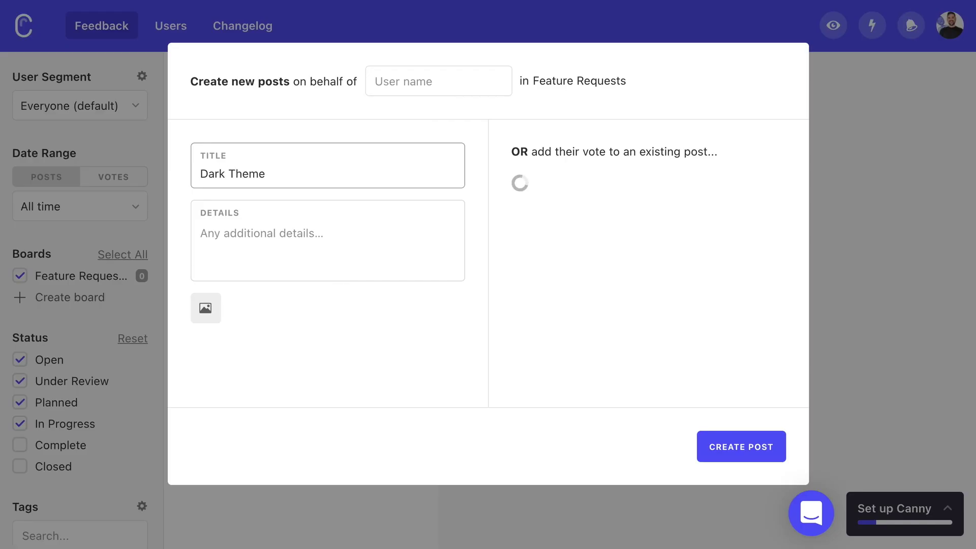
pyautogui.click(203, 233)
pyautogui.write('Allow u')
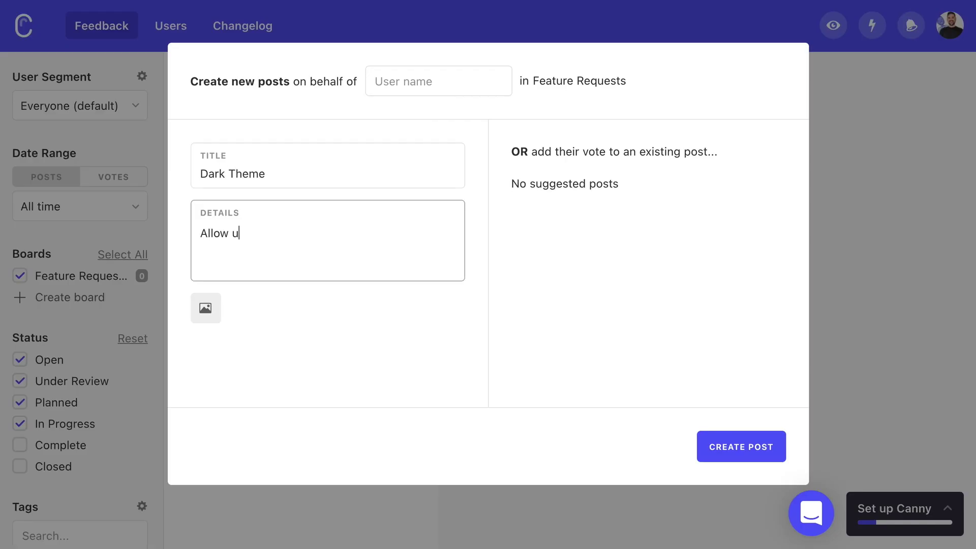
pyautogui.write('sers to toggle into a dar')
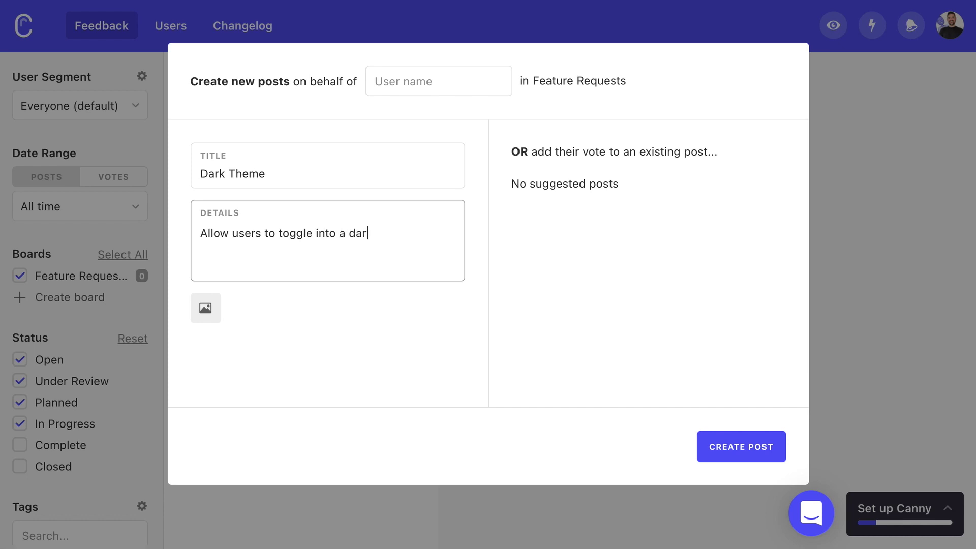
pyautogui.write('k theme for the app.')
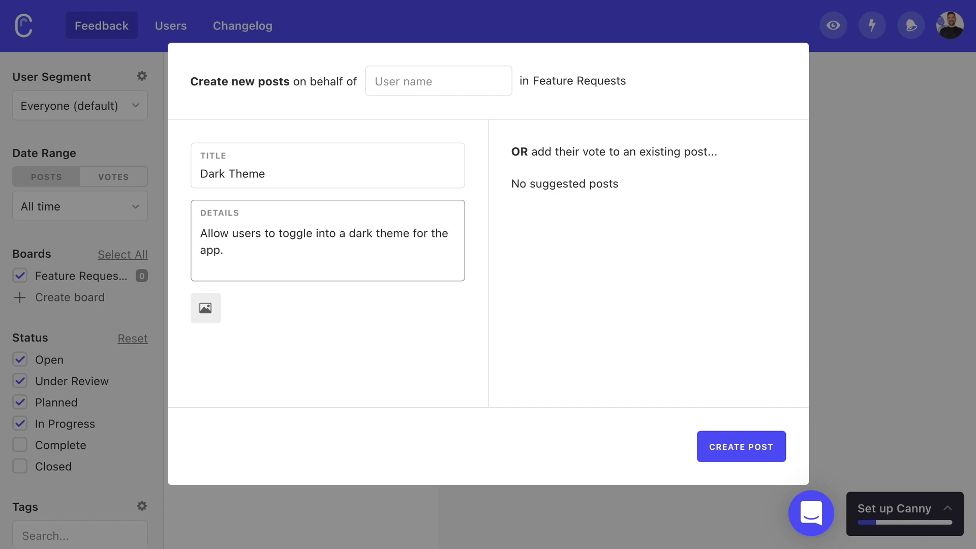
# - Publish the Dark Theme post and upvote it on the public board
pyautogui.click(733, 446)
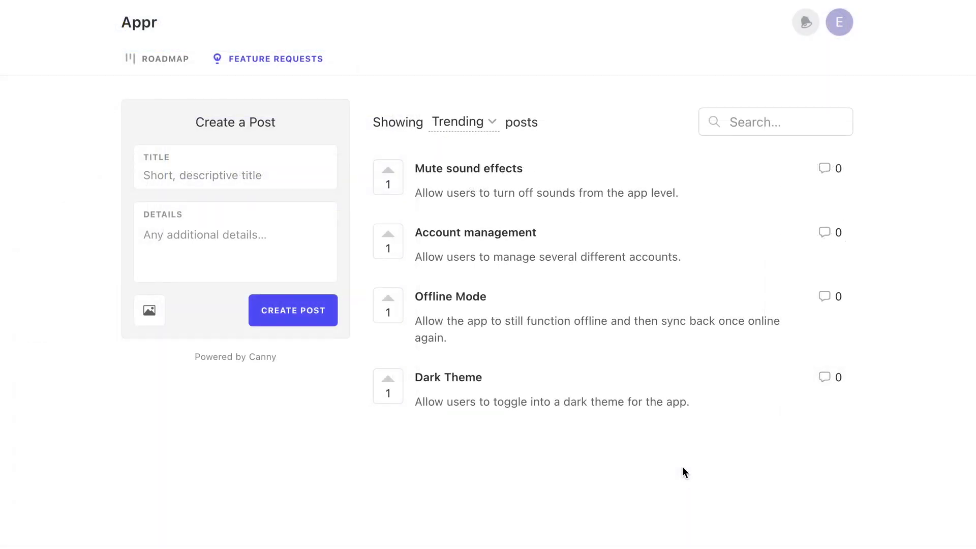
pyautogui.click(389, 384)
pyautogui.click(227, 166)
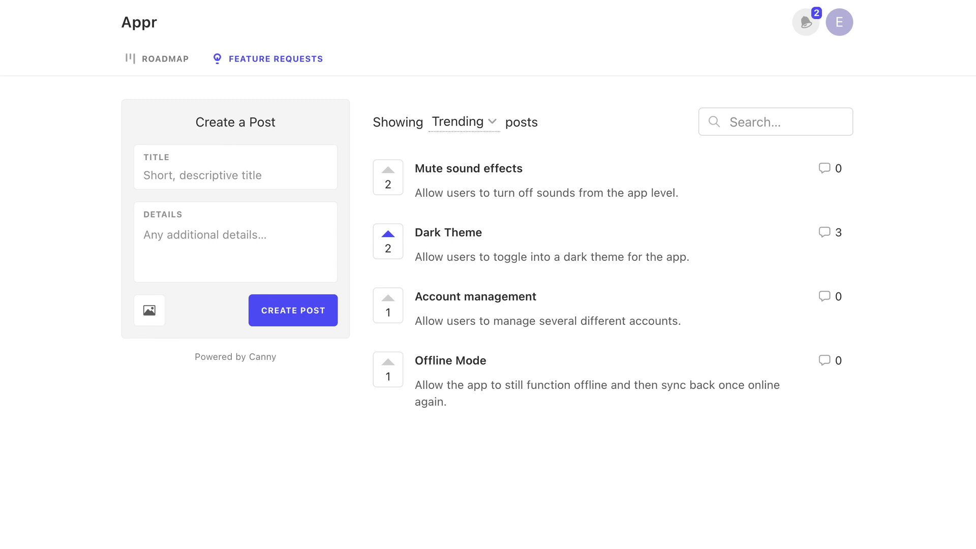
# - Submit 'Make it easier to publish', explaining the current process feels very clunky, after checking the similar payments post
pyautogui.write('Payments')
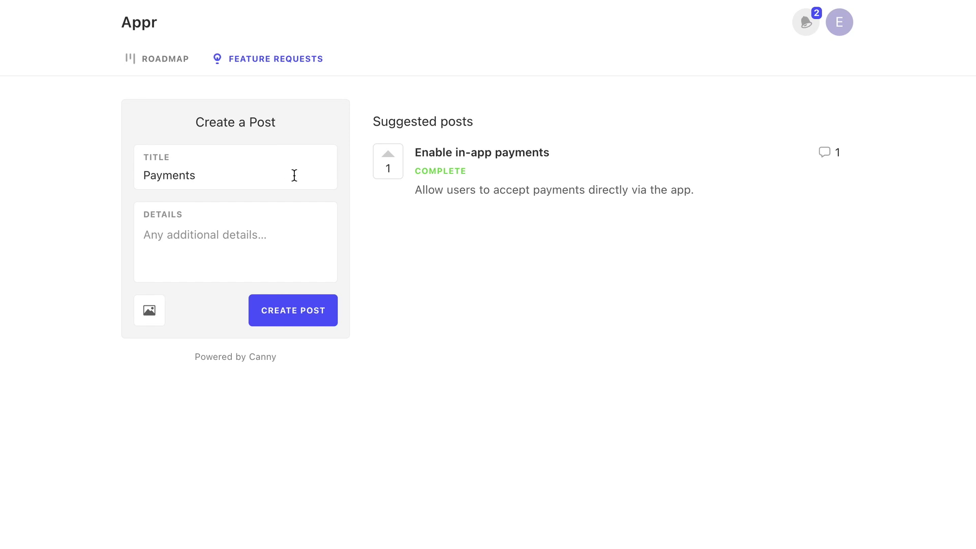
pyautogui.click(460, 166)
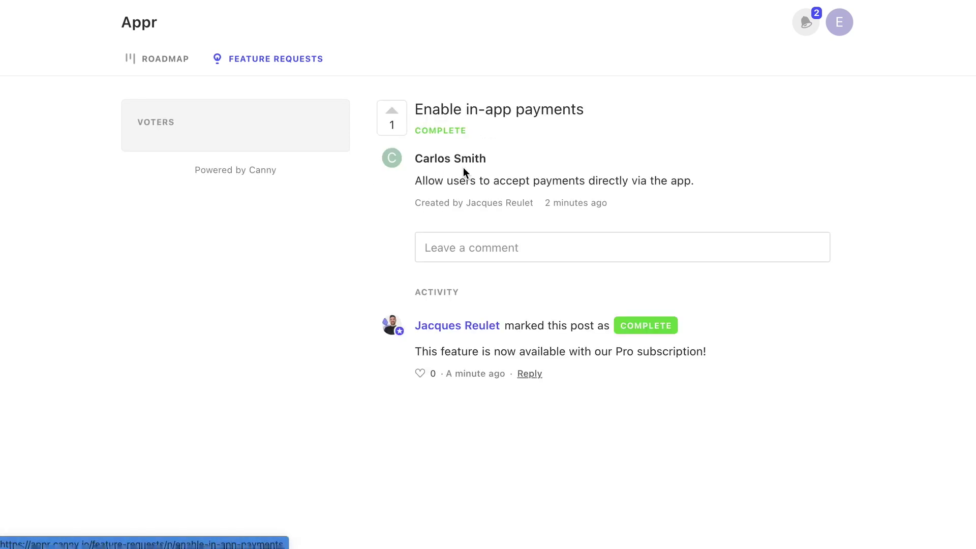
pyautogui.moveTo(416, 352); pyautogui.dragTo(722, 358)
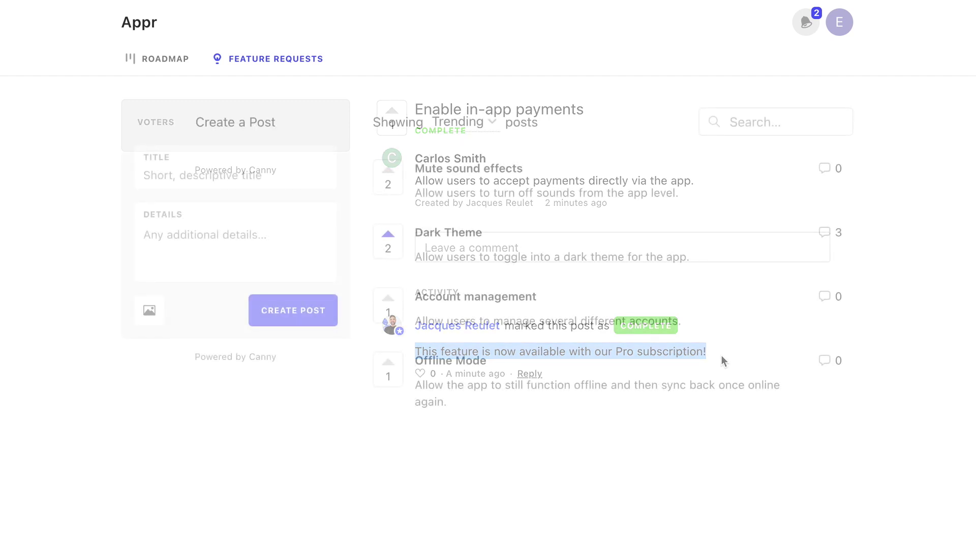
pyautogui.write('Make it easier to publish')
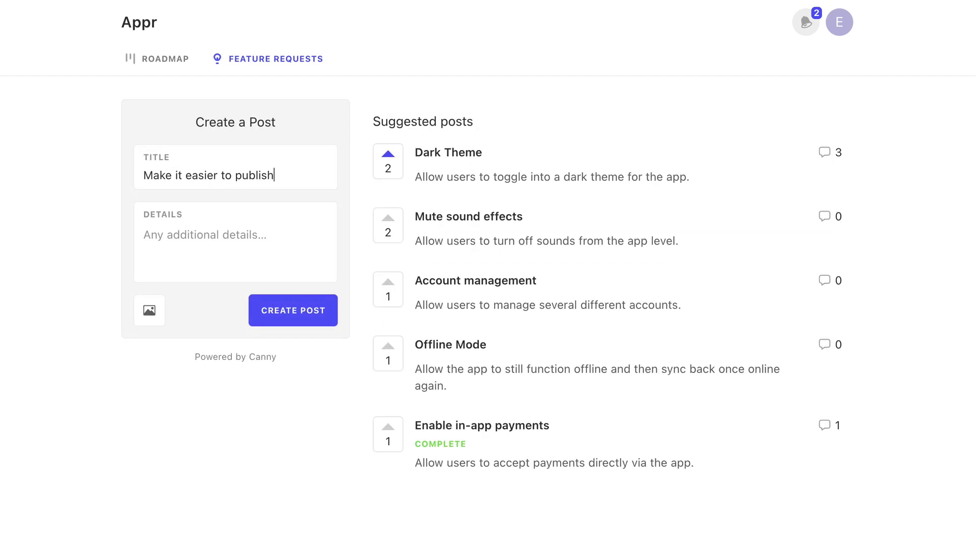
pyautogui.write('The current process ')
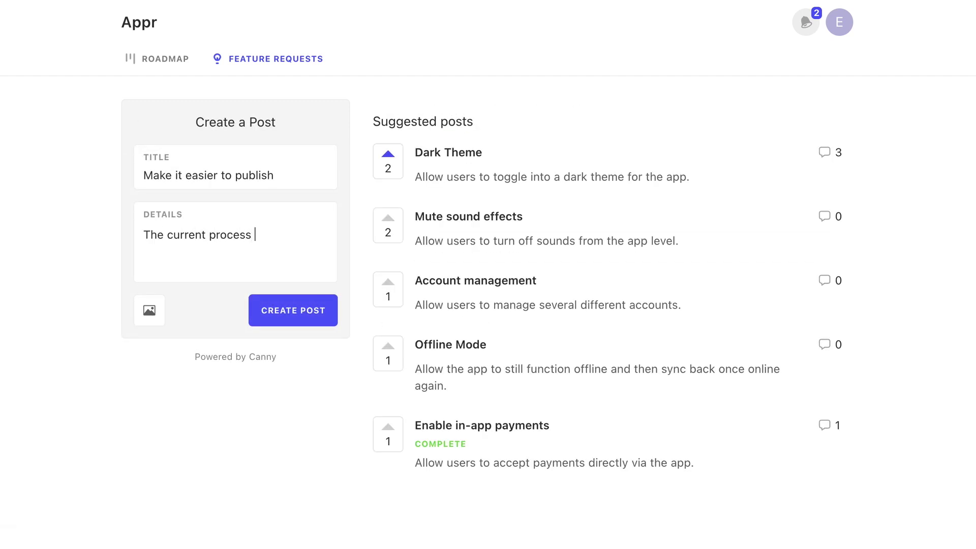
pyautogui.write("feels very clunky. Are you sure there's nothing ")
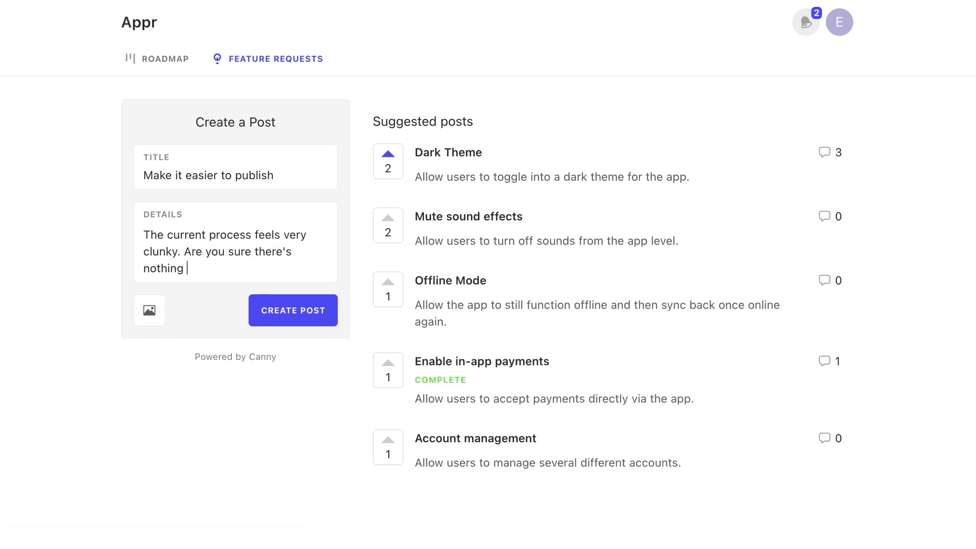
pyautogui.write('you can do to make it smoother?')
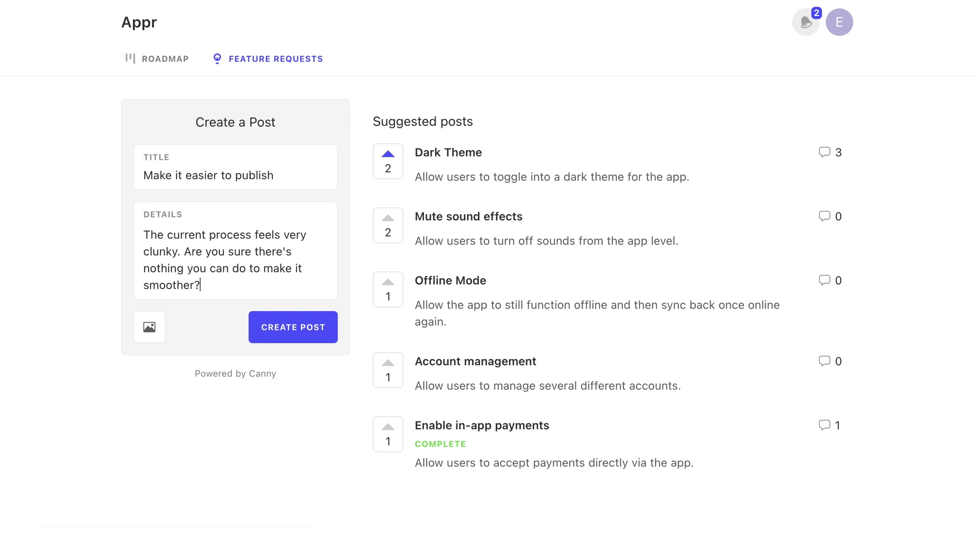
pyautogui.click(273, 337)
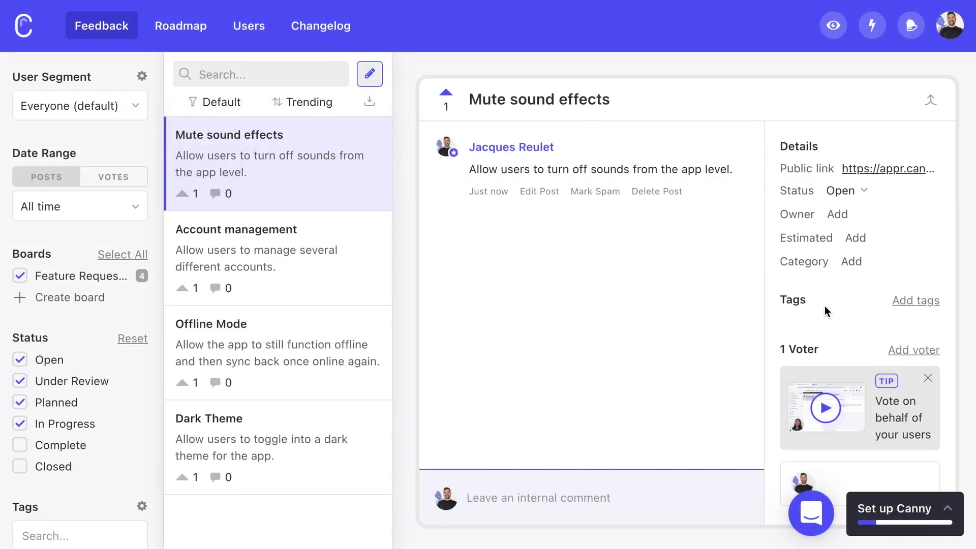
# - Add a voter to Mute sound effects by creating a new user with their name and email
pyautogui.click(913, 350)
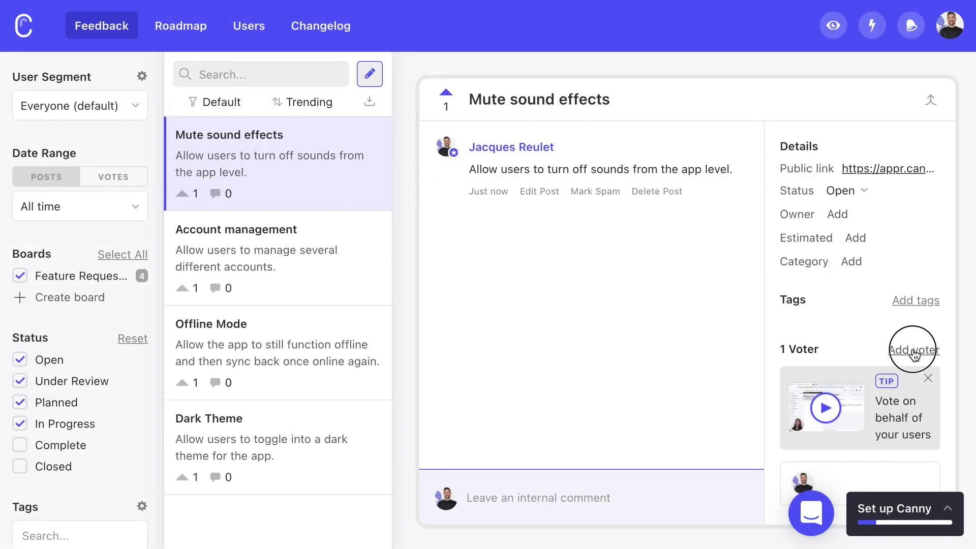
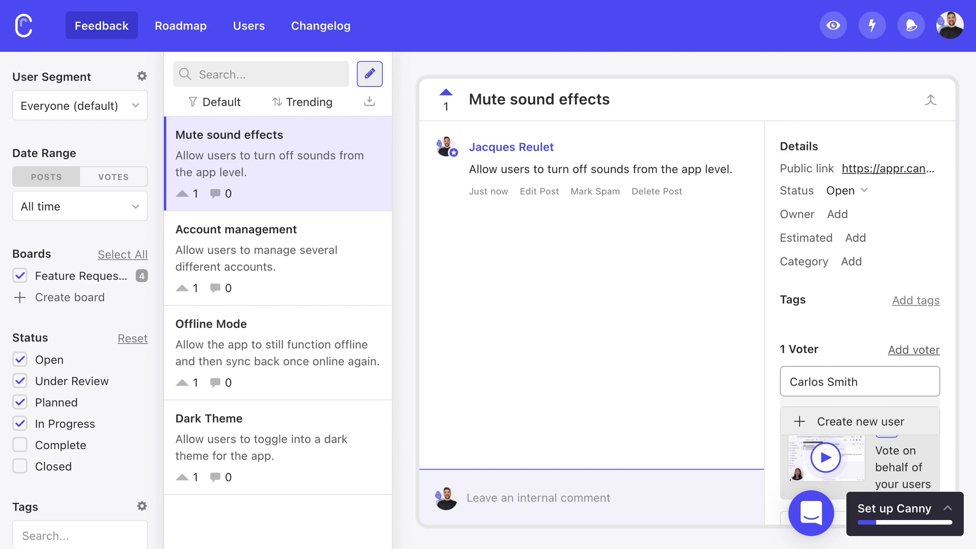
pyautogui.click(908, 421)
pyautogui.write('carlos@example')
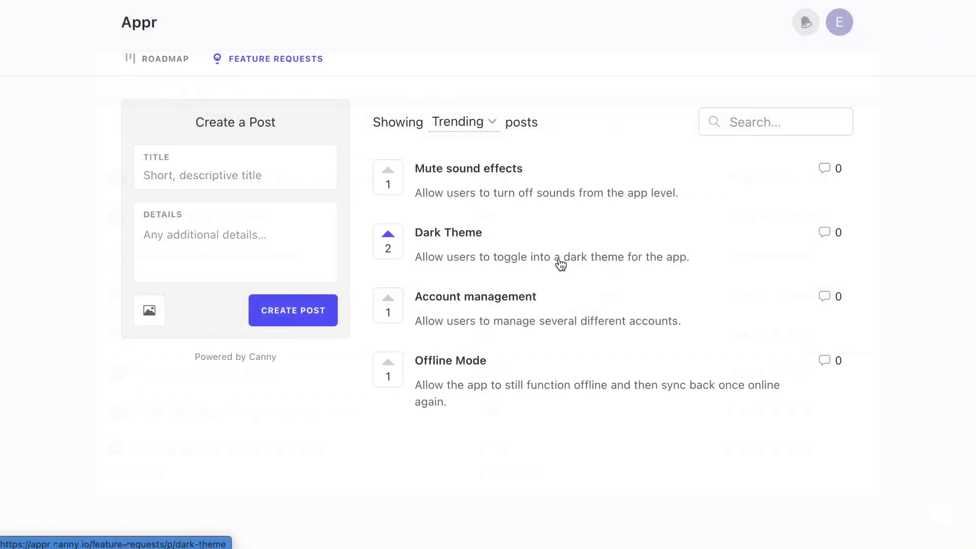
pyautogui.click(559, 261)
# - Comment asking for a fully black theme for OLED devices, then reply 'Thanks!'
pyautogui.click(560, 258)
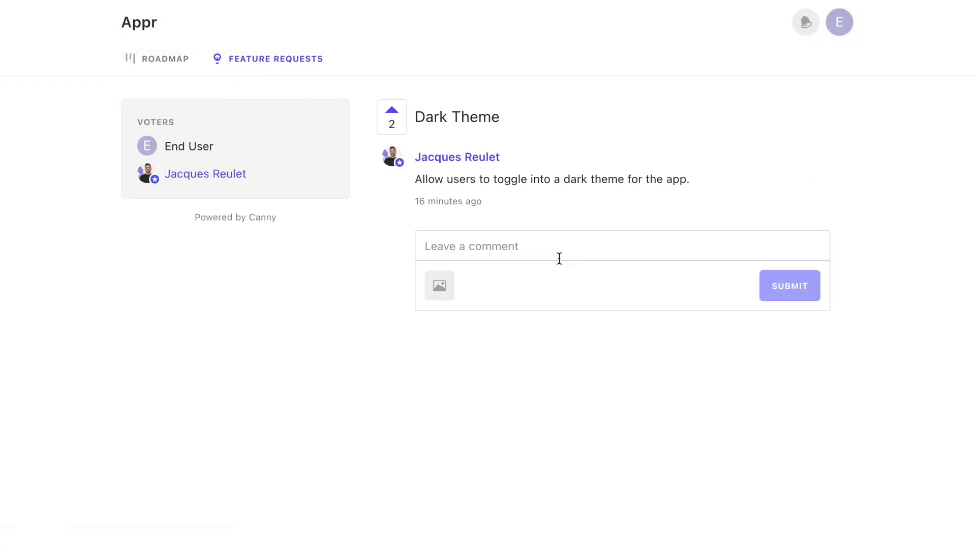
pyautogui.write('Can you make sure to have a fully **black** theme, instead of gray? We use OLED devices and the battery savings would make a difference for us!')
pyautogui.hotkey('ctrl', 'Return')
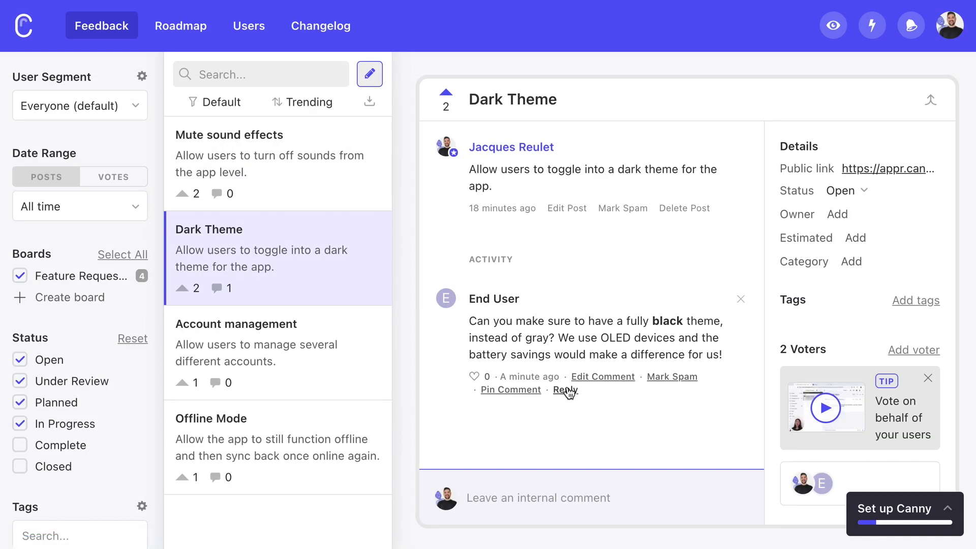
pyautogui.click(565, 389)
pyautogui.write(': Thanks!')
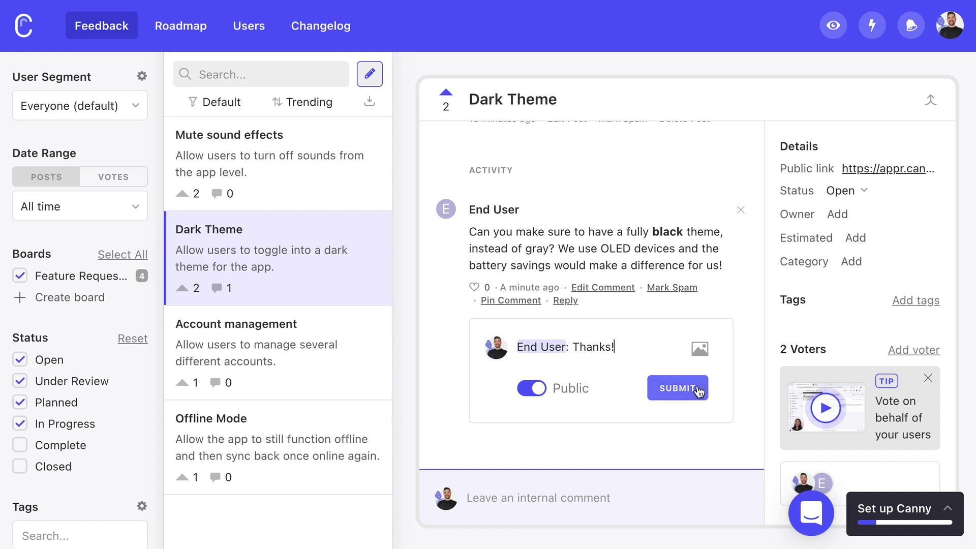
pyautogui.click(697, 390)
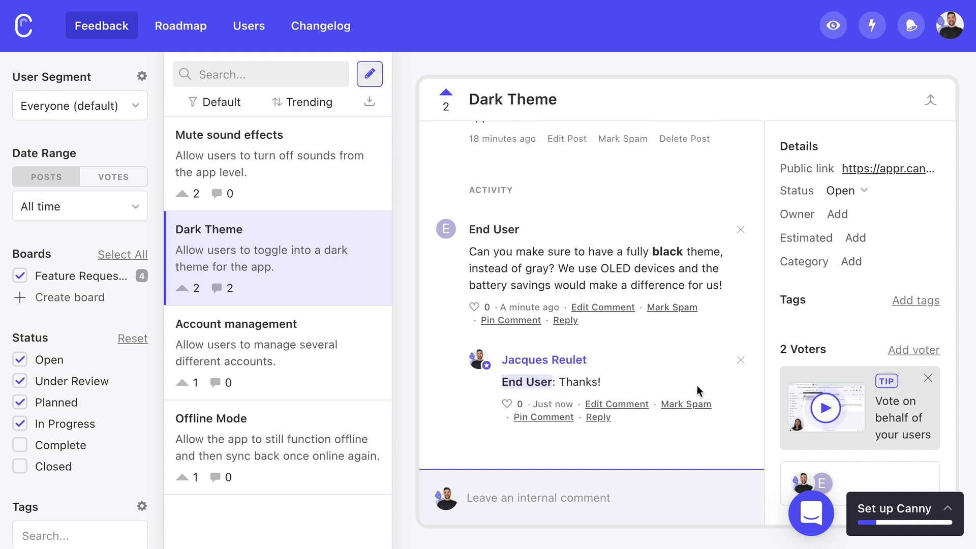
# - Post a public comment asking how much color should be included
pyautogui.click(547, 491)
pyautogui.click(514, 490)
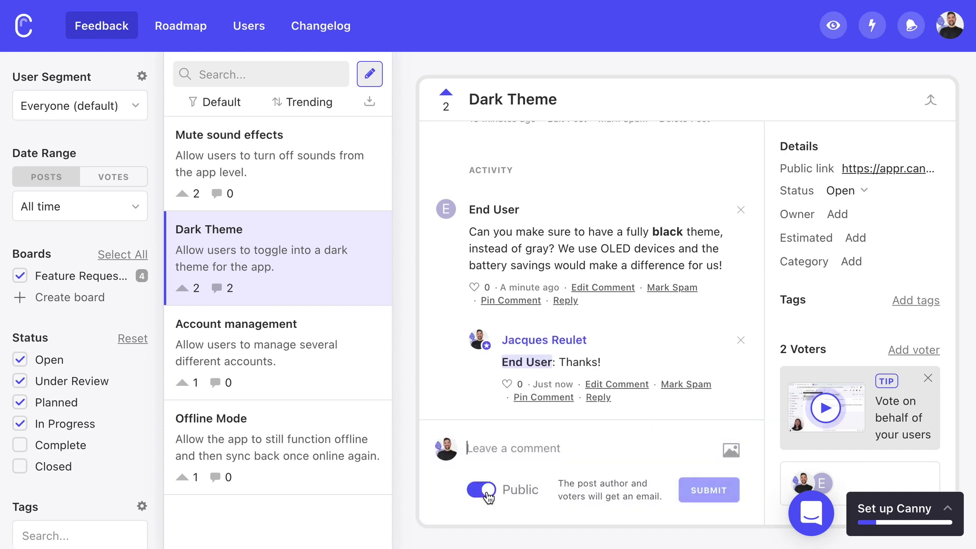
pyautogui.write('How much color do you think')
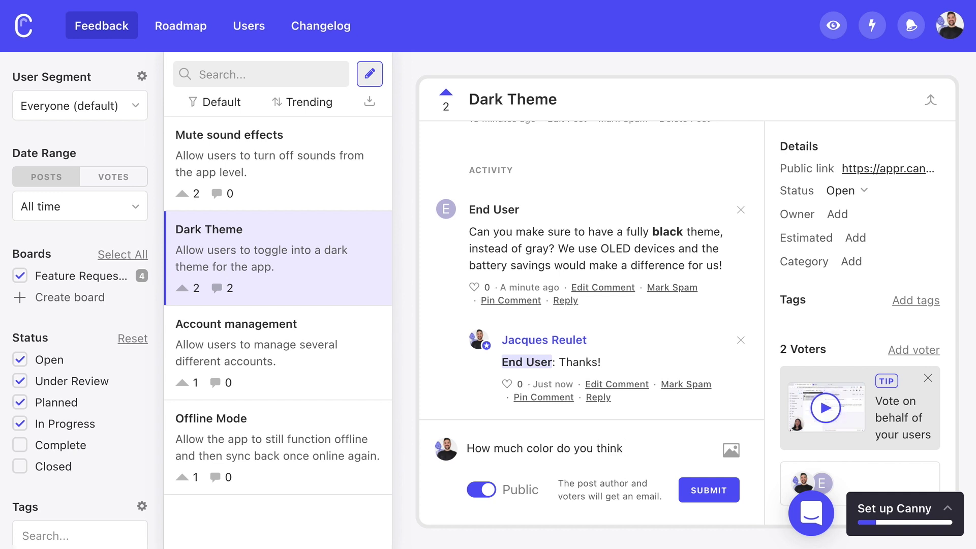
pyautogui.write(' should be included here? Anyt')
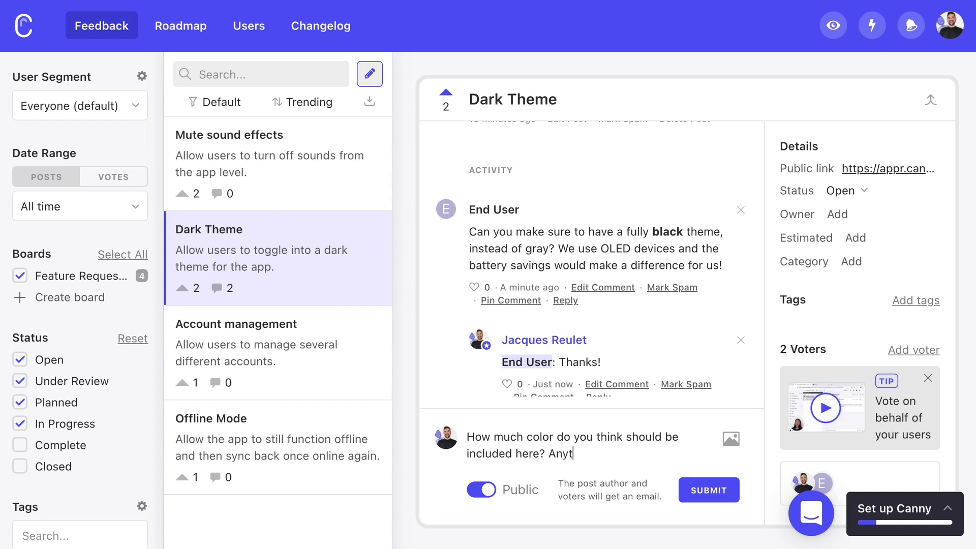
pyautogui.write("hing you'd like to see or not see in particular?")
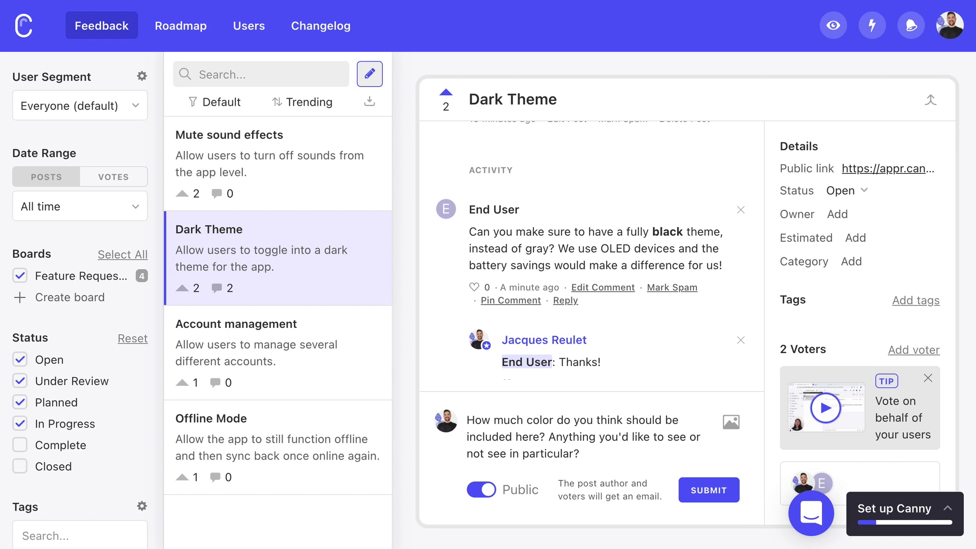
pyautogui.press('super+Return')
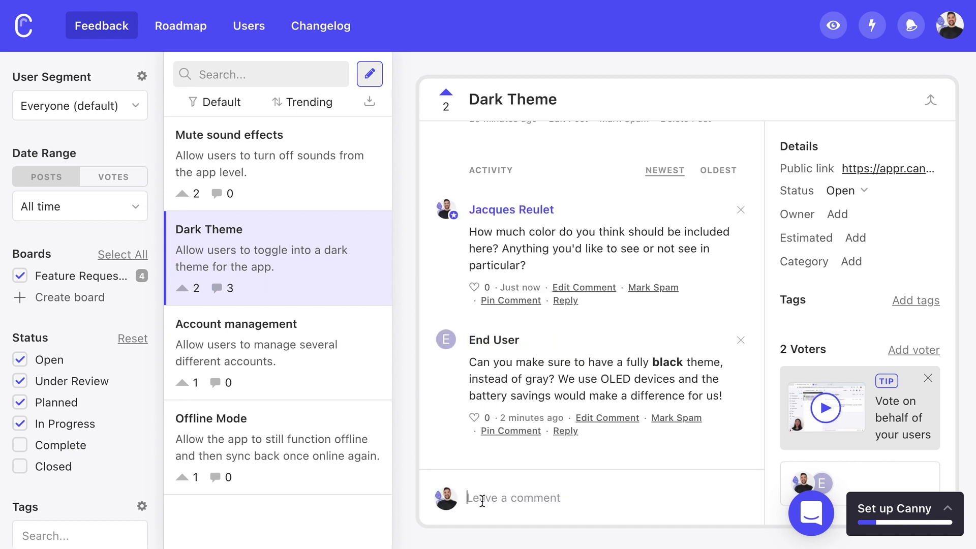
# - Post an internal comment saying this should be done by Q3
pyautogui.write('I think')
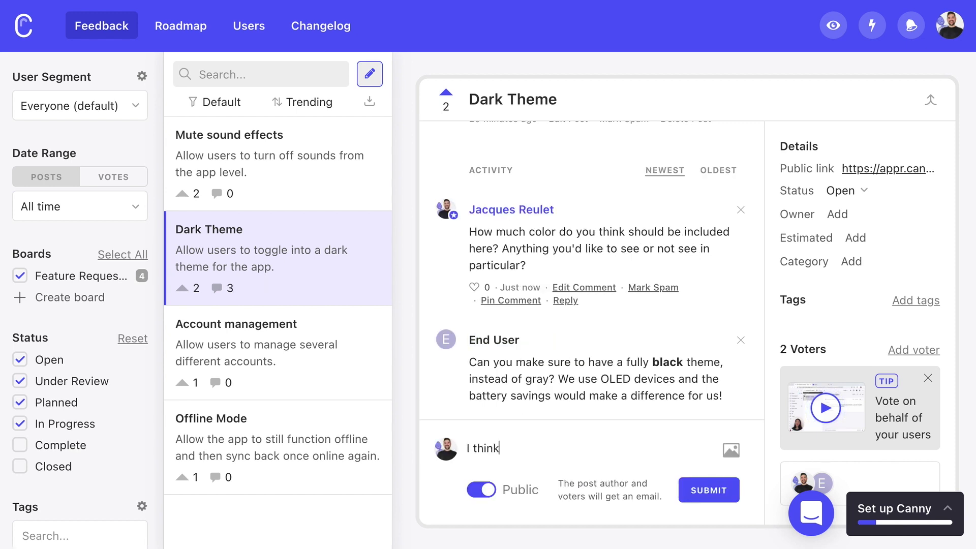
pyautogui.write(' we should be a')
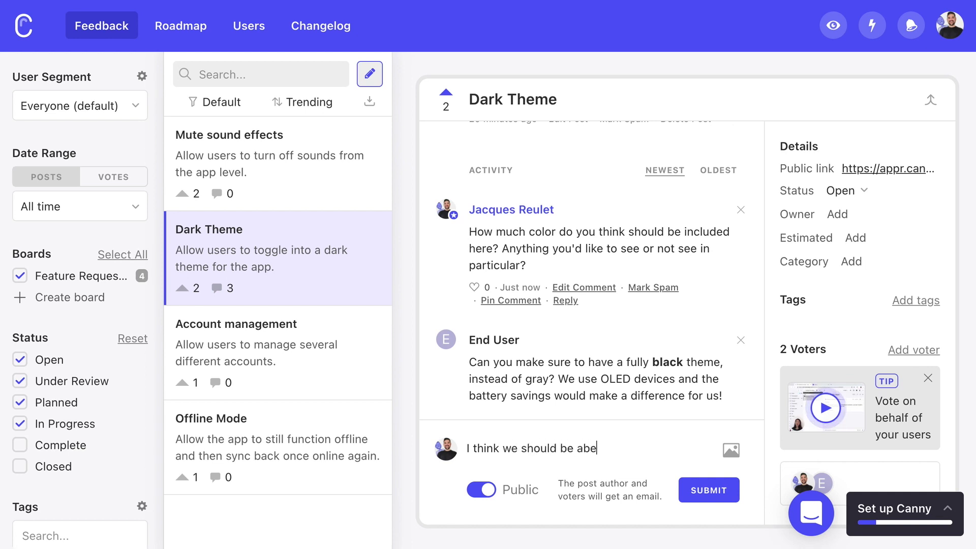
pyautogui.write('ble to get this done by')
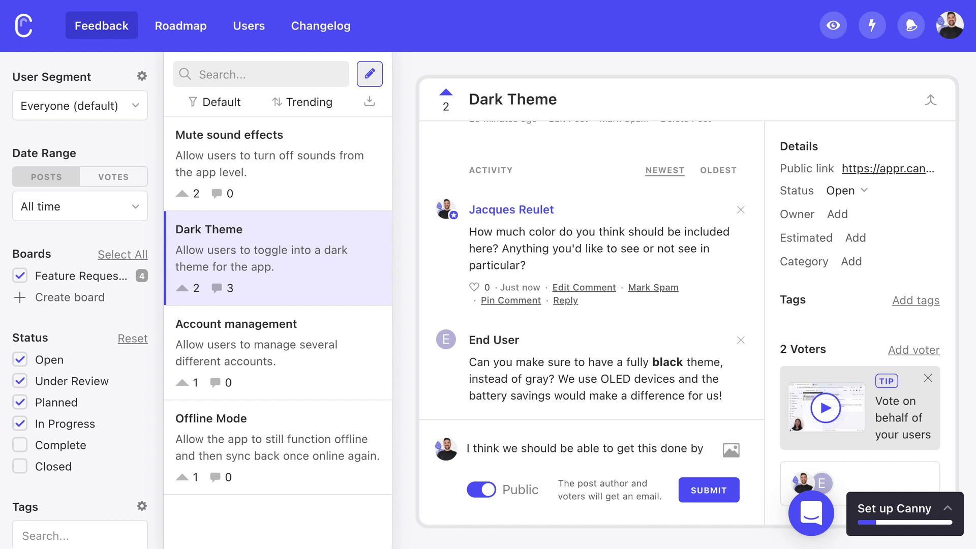
pyautogui.write(' q')
pyautogui.press('BackSpace')
pyautogui.write('Q3!')
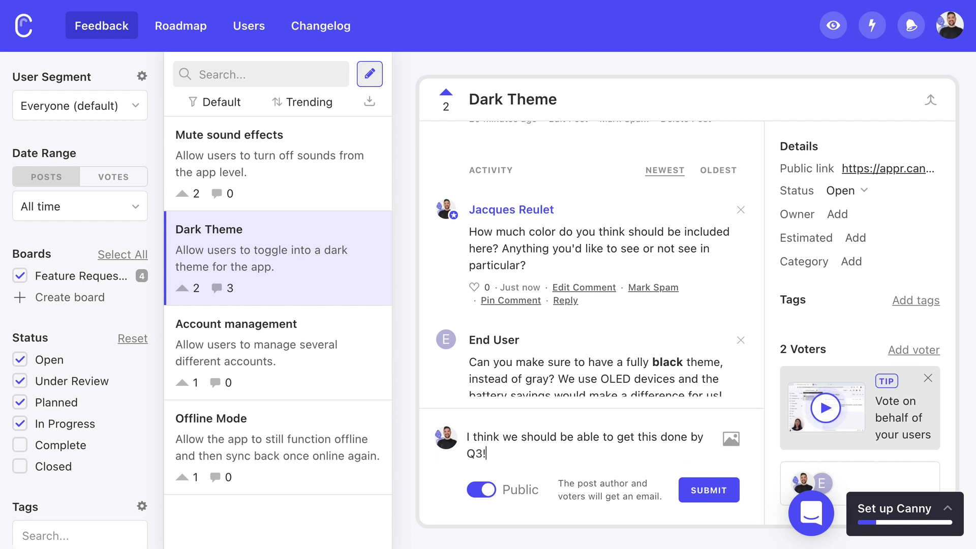
pyautogui.click(482, 490)
pyautogui.click(707, 500)
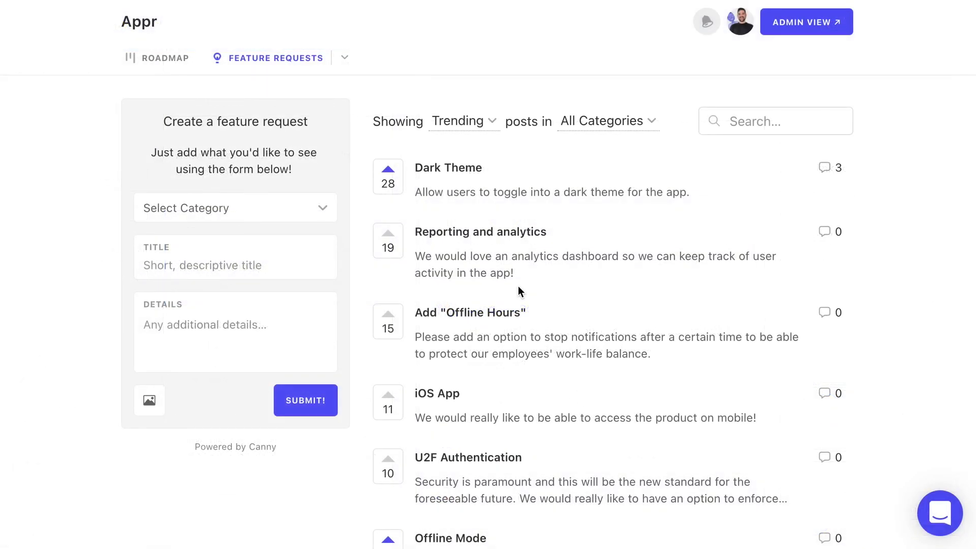
pyautogui.scroll(-3, 518, 287)
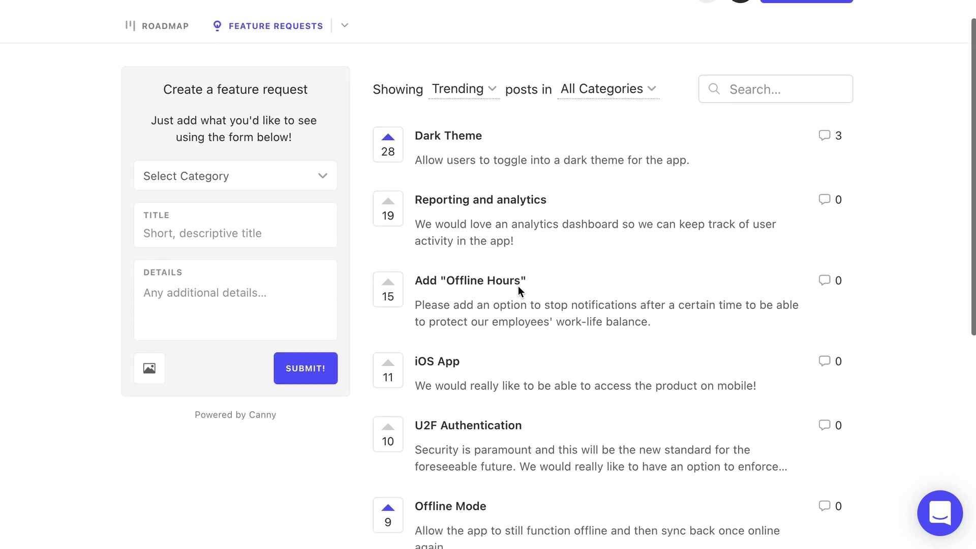
pyautogui.scroll(-3, 518, 288)
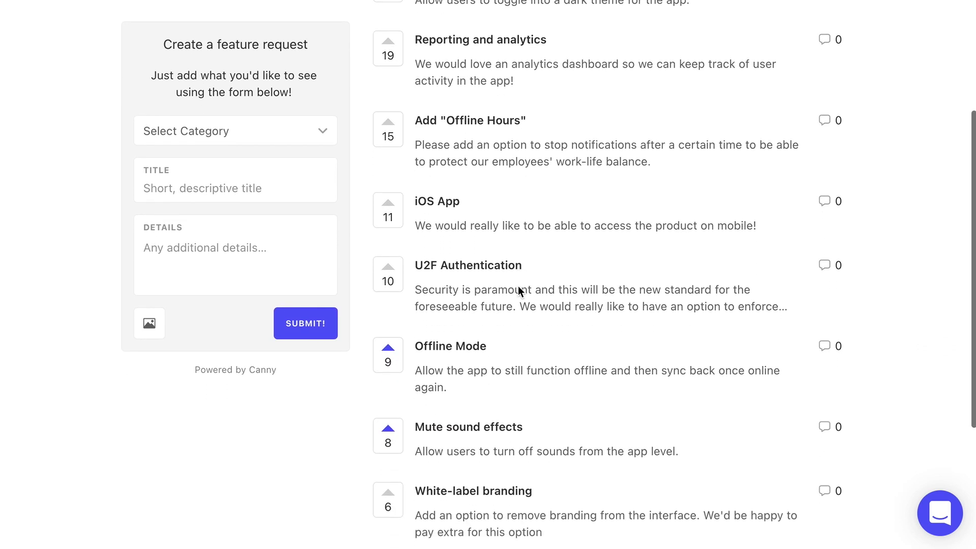
pyautogui.scroll(-2, 518, 287)
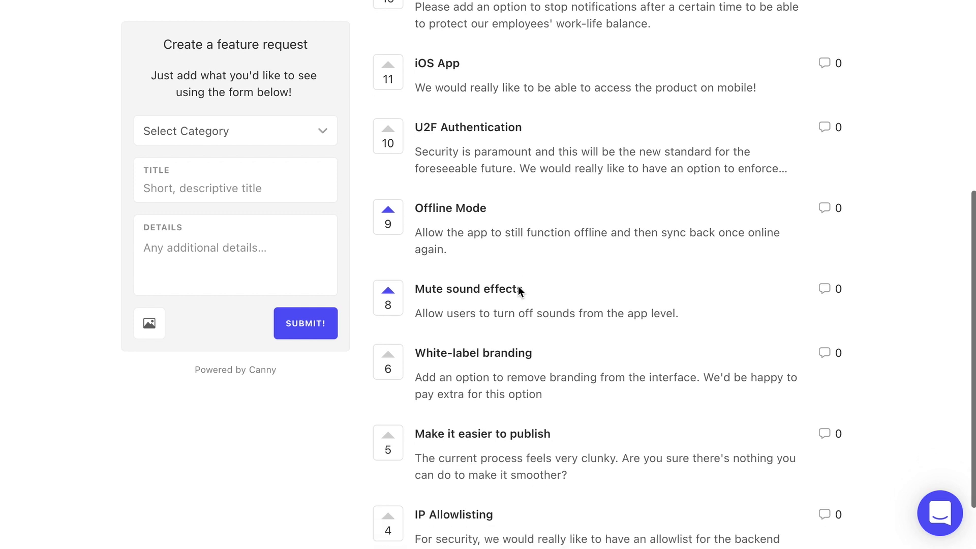
pyautogui.click(271, 130)
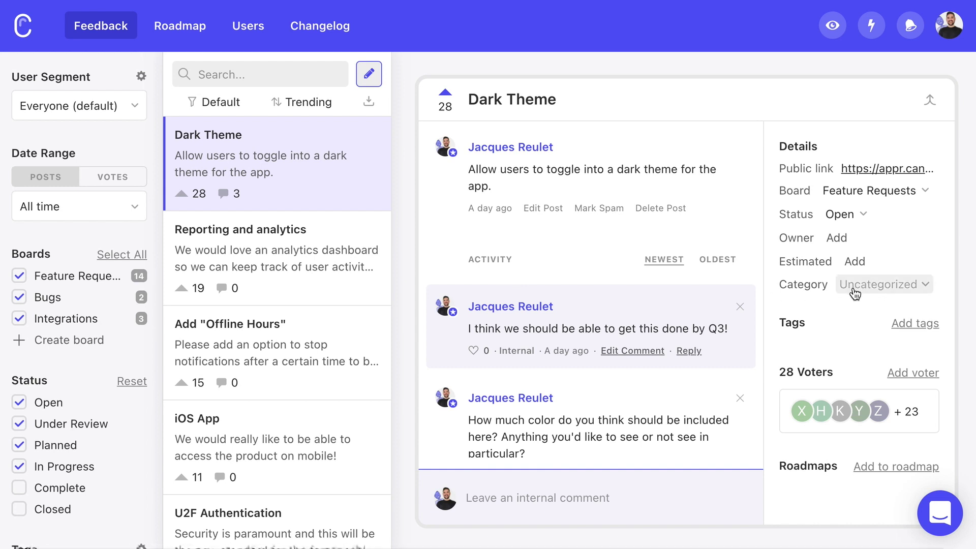
# - Set the category to UI/UX and add the Design and Low Priority tags
pyautogui.click(874, 285)
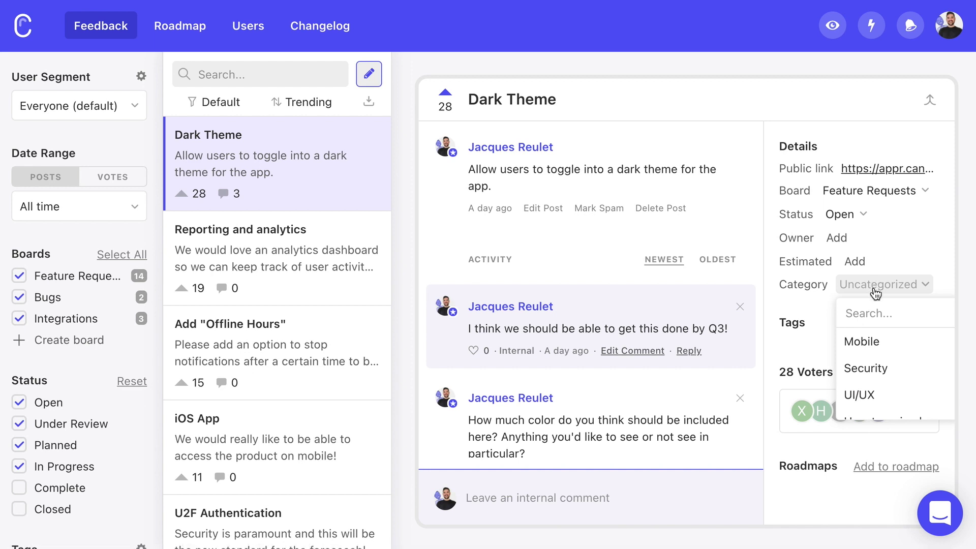
pyautogui.click(878, 395)
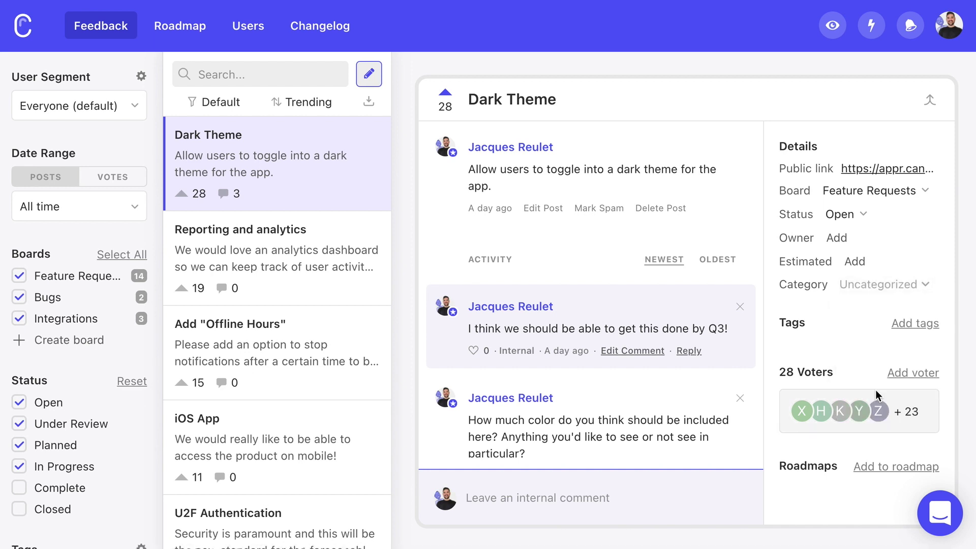
pyautogui.click(915, 328)
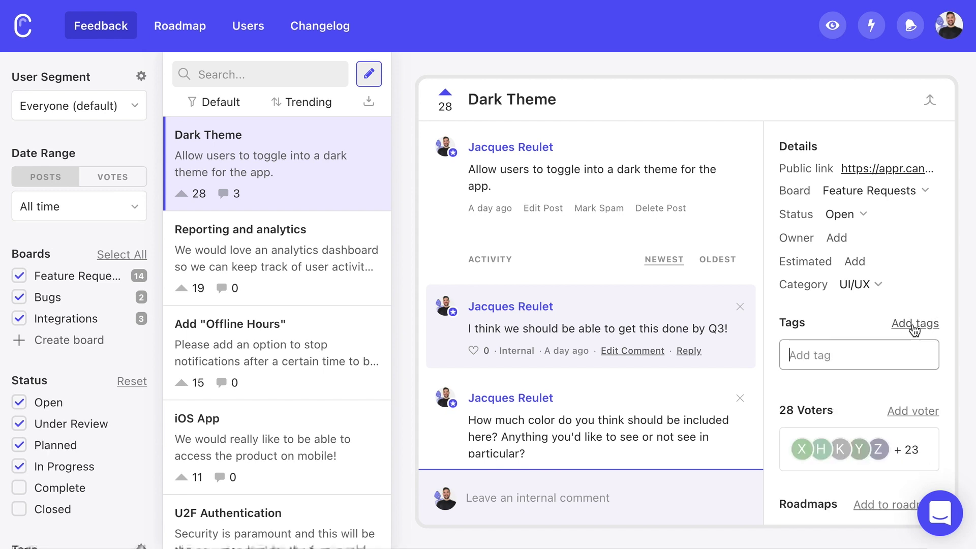
pyautogui.write('de')
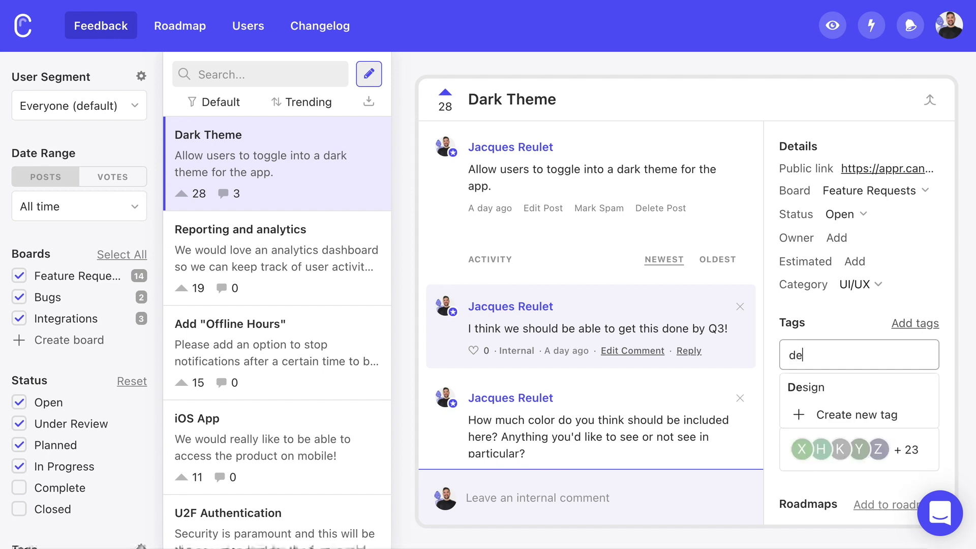
pyautogui.click(866, 400)
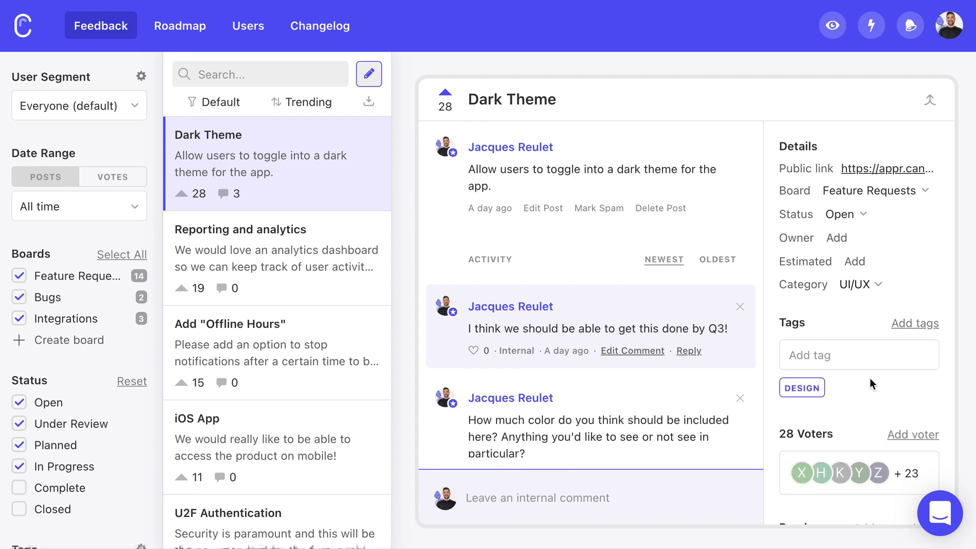
pyautogui.write('lo')
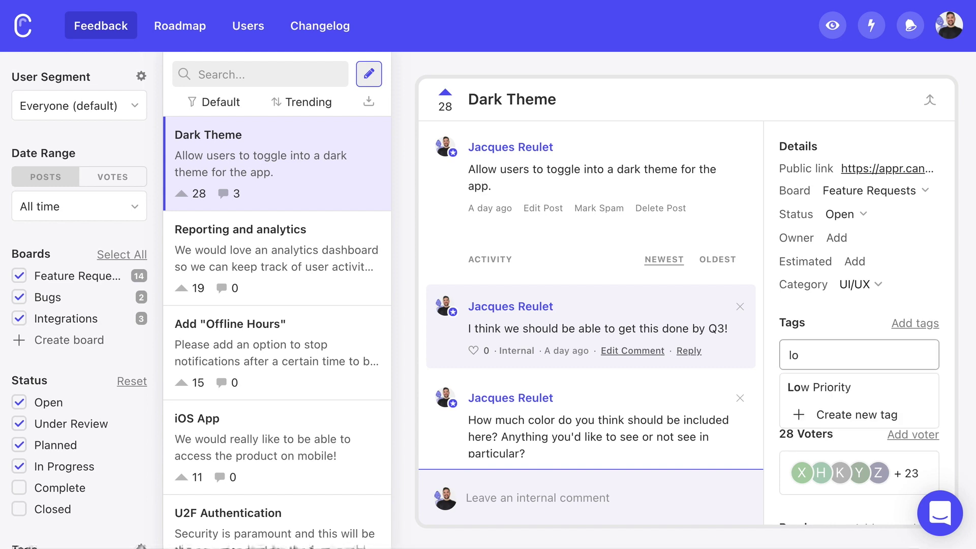
pyautogui.click(848, 394)
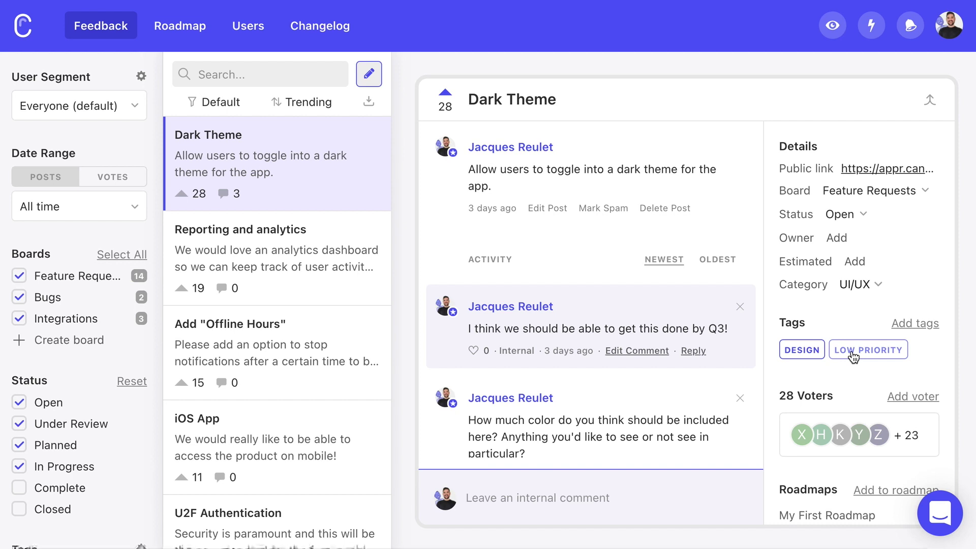
# - Assign a team member as the Dark Theme post's owner
pyautogui.click(838, 239)
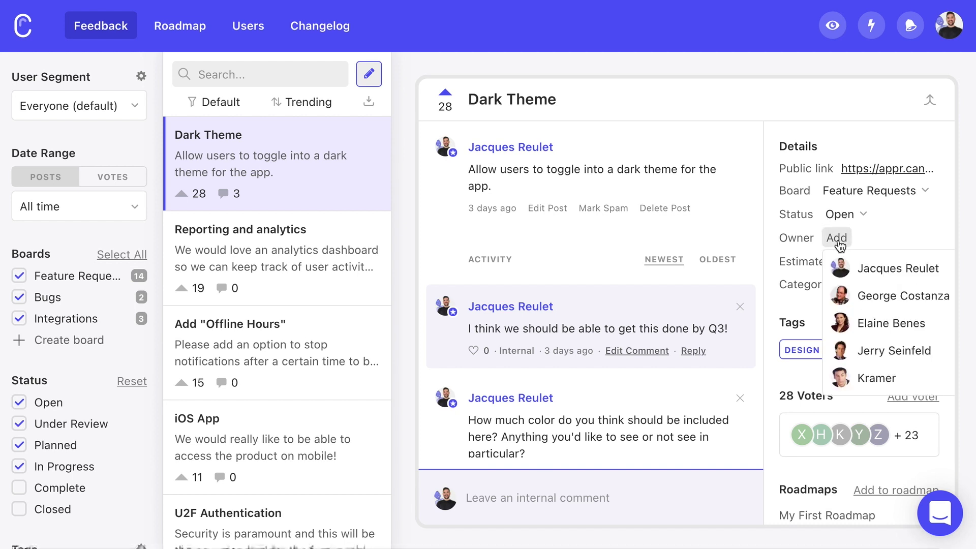
pyautogui.click(869, 323)
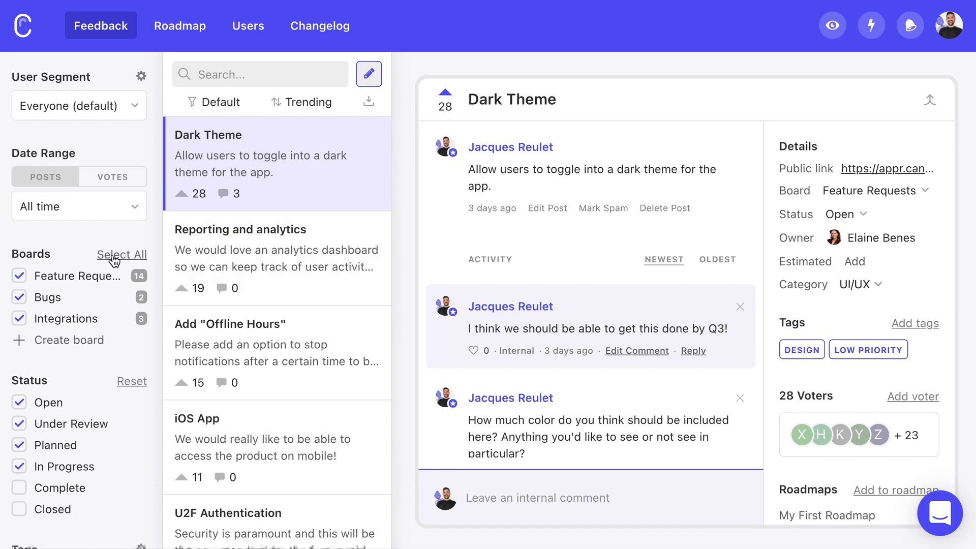
pyautogui.scroll(-2, 115, 261)
pyautogui.scroll(-4, 115, 261)
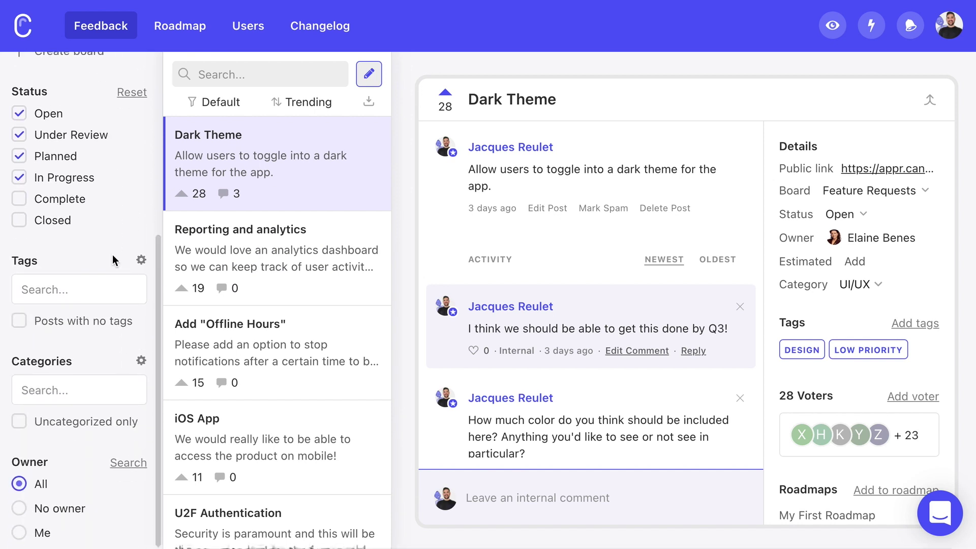
# - Filter posts by the Design tag and save it as 'My Saved Filter!'
pyautogui.click(87, 291)
pyautogui.click(90, 313)
pyautogui.scroll(5, 91, 269)
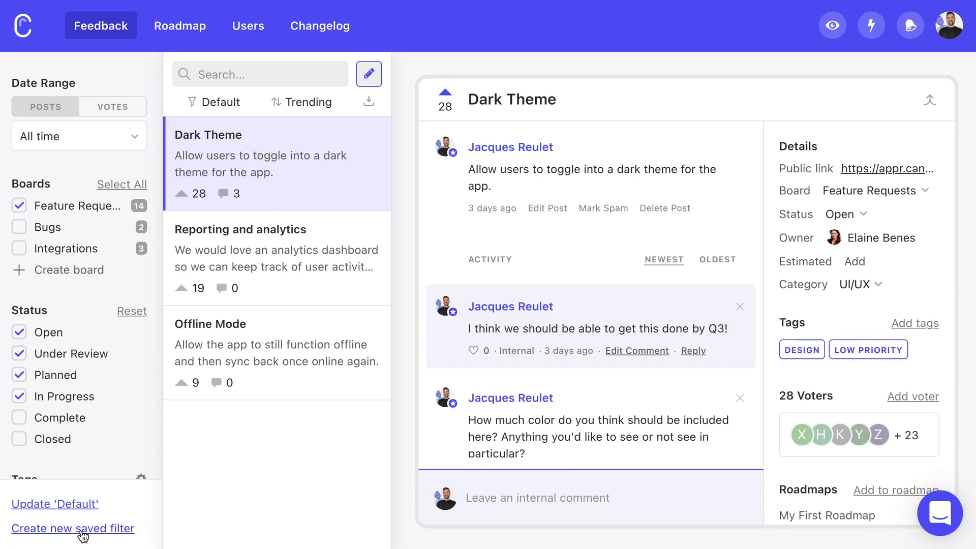
pyautogui.click(60, 530)
pyautogui.write('My Saved Filter!')
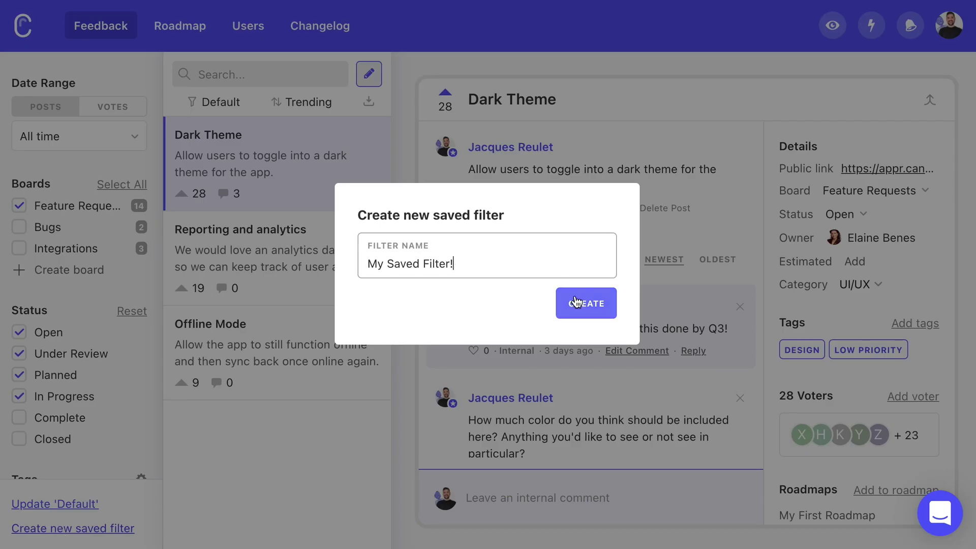
pyautogui.click(575, 300)
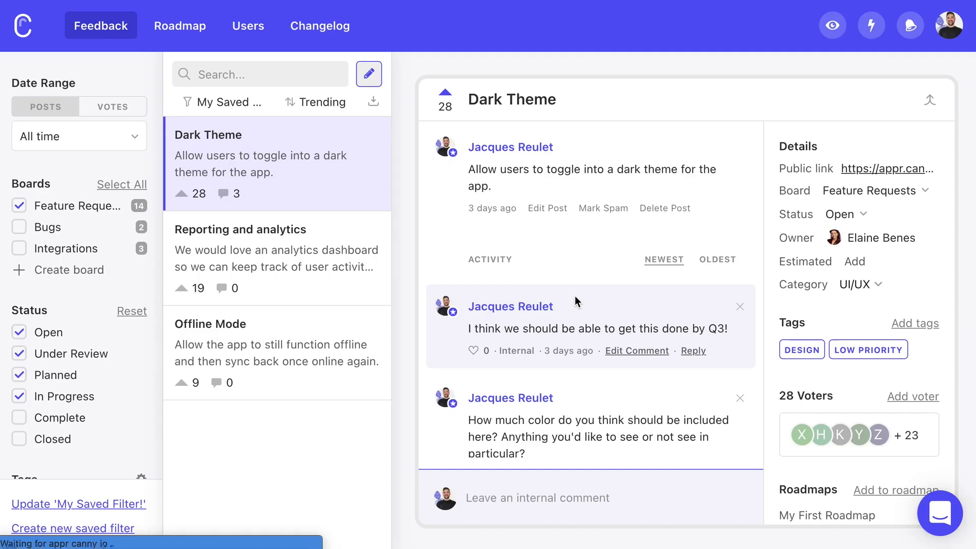
# - Switch the post list back to the Default filter, leaving the sort order unchanged
pyautogui.click(233, 105)
pyautogui.click(238, 127)
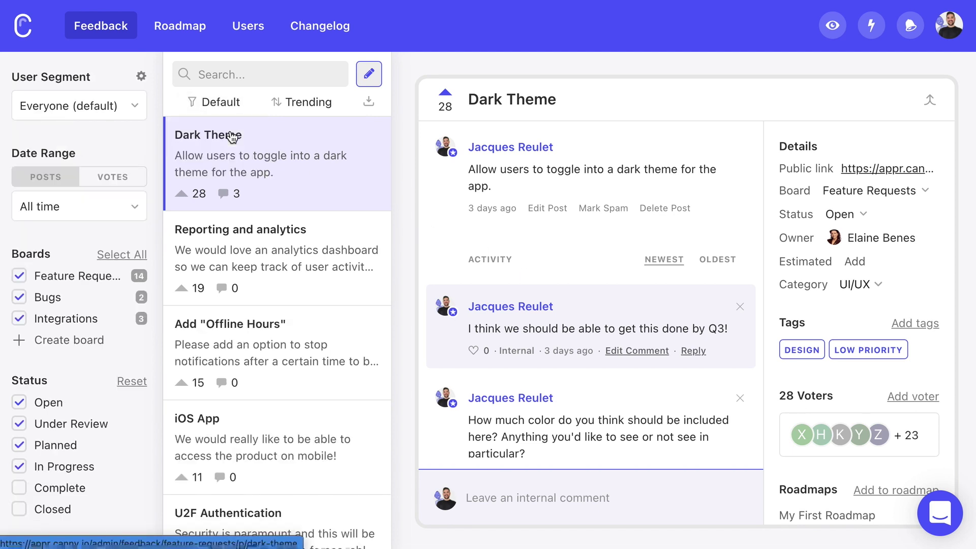
pyautogui.click(319, 107)
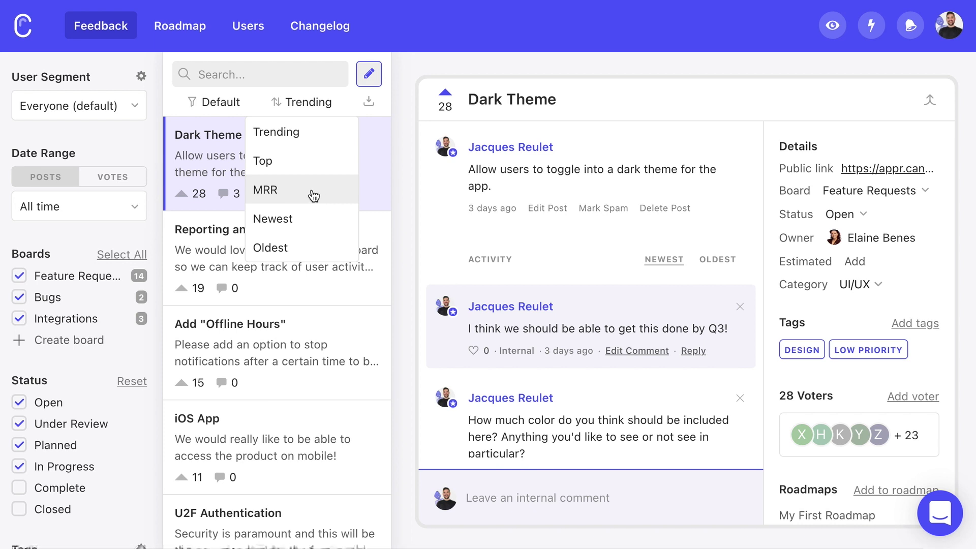
pyautogui.click(407, 197)
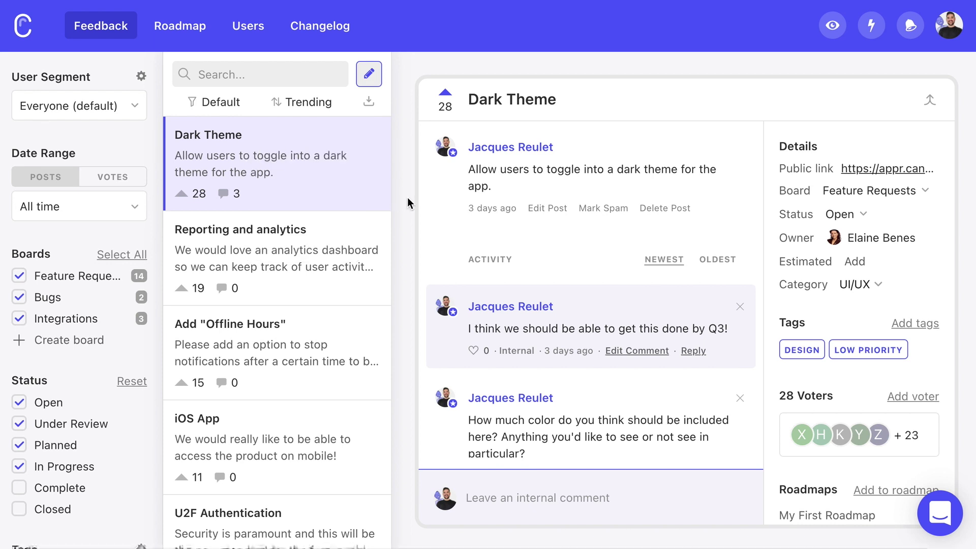
# - Look over the attributes available for a new user segment, then close without saving
pyautogui.click(142, 78)
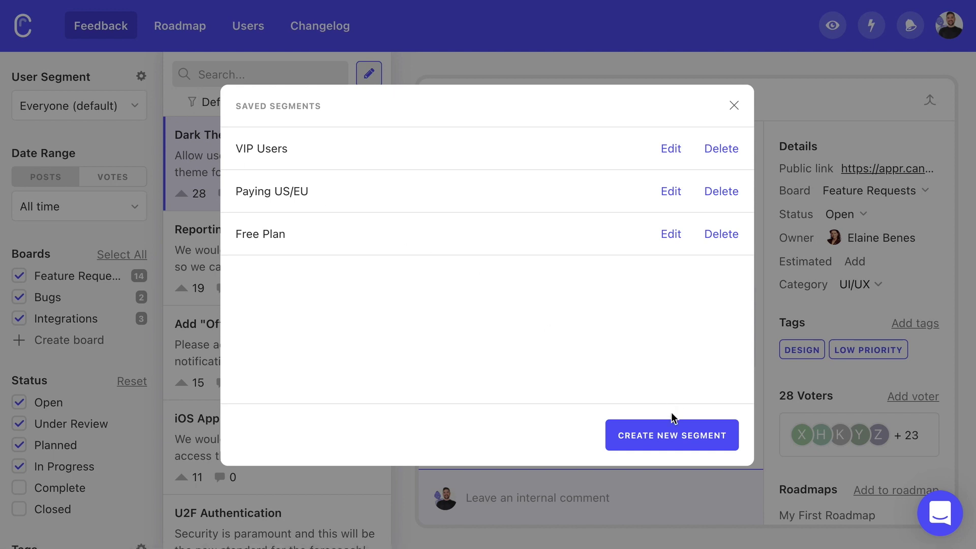
pyautogui.click(673, 435)
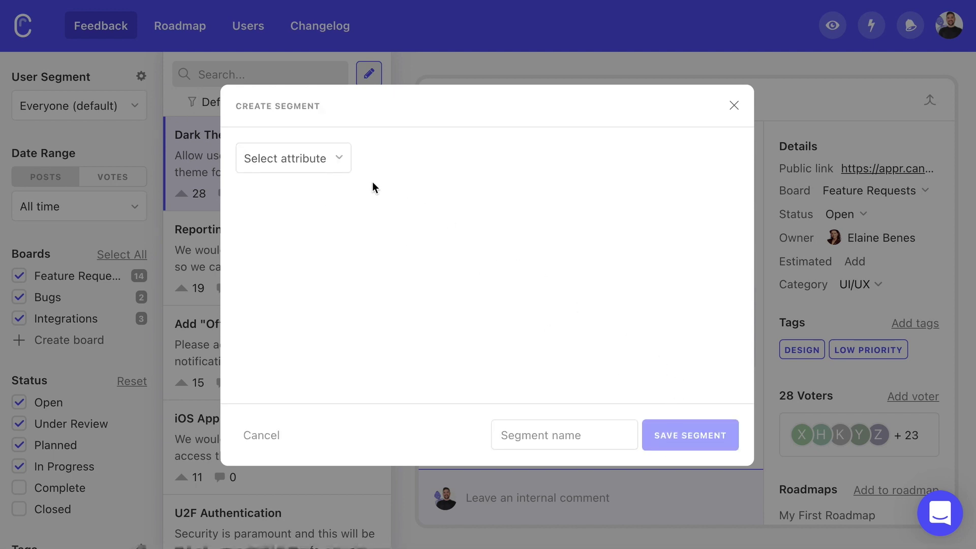
pyautogui.click(321, 159)
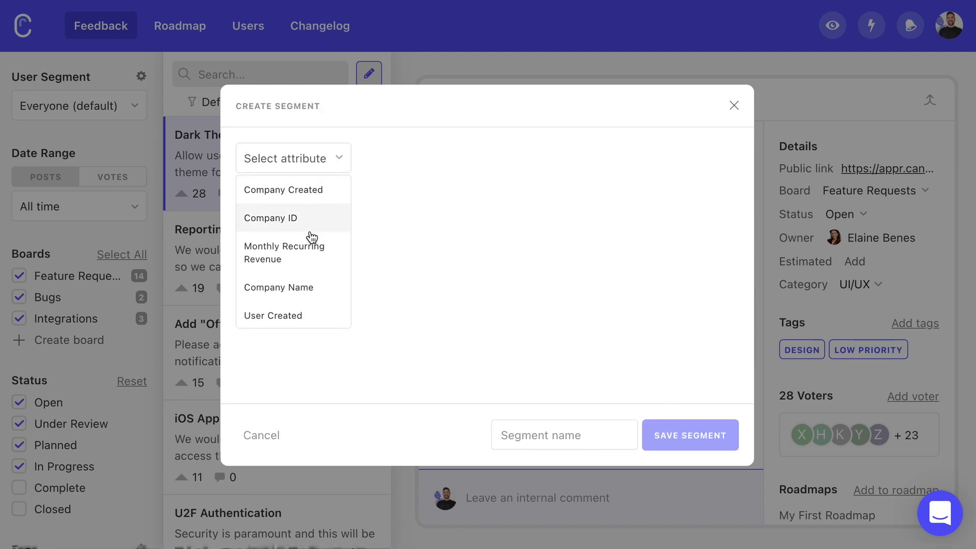
pyautogui.scroll(-3, 312, 238)
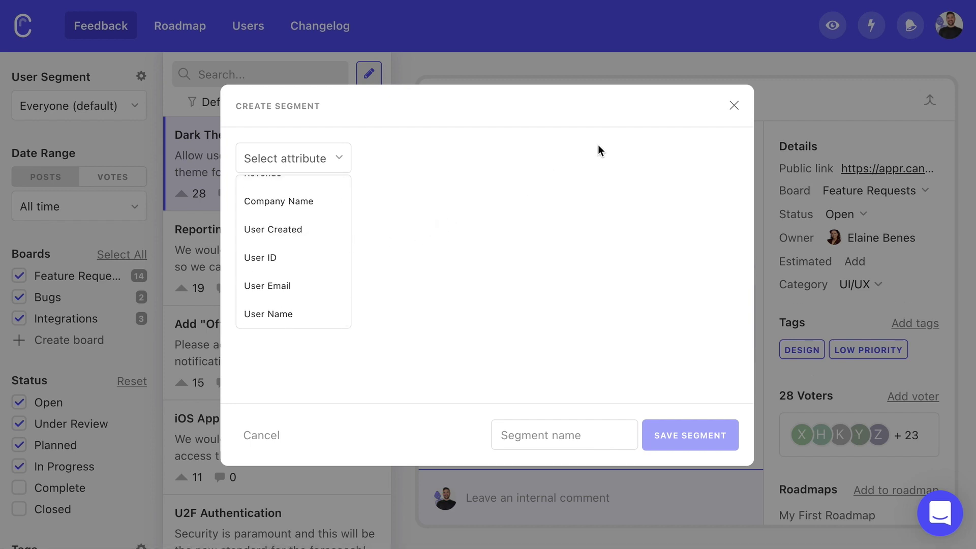
pyautogui.click(735, 105)
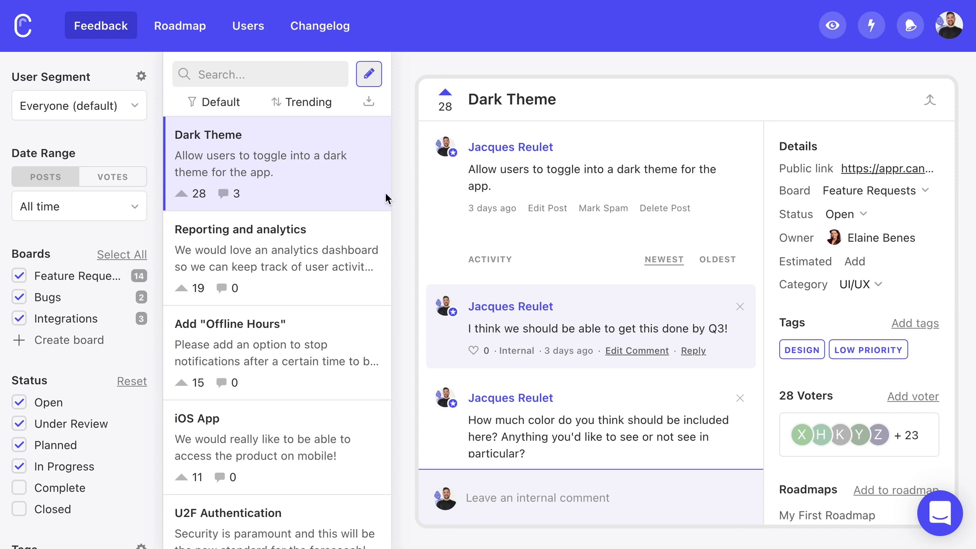
# - Filter the feedback to the Paying US/EU user segment
pyautogui.click(81, 106)
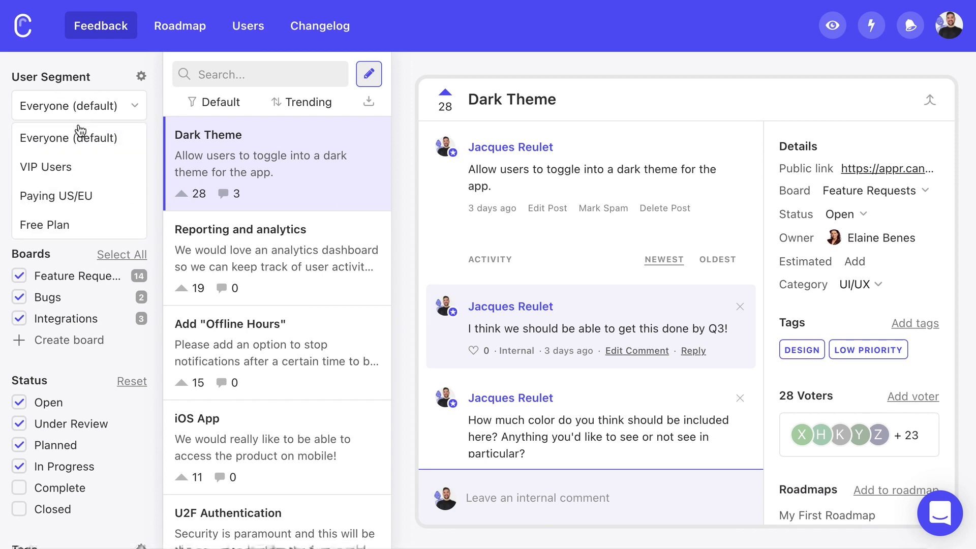
pyautogui.click(80, 200)
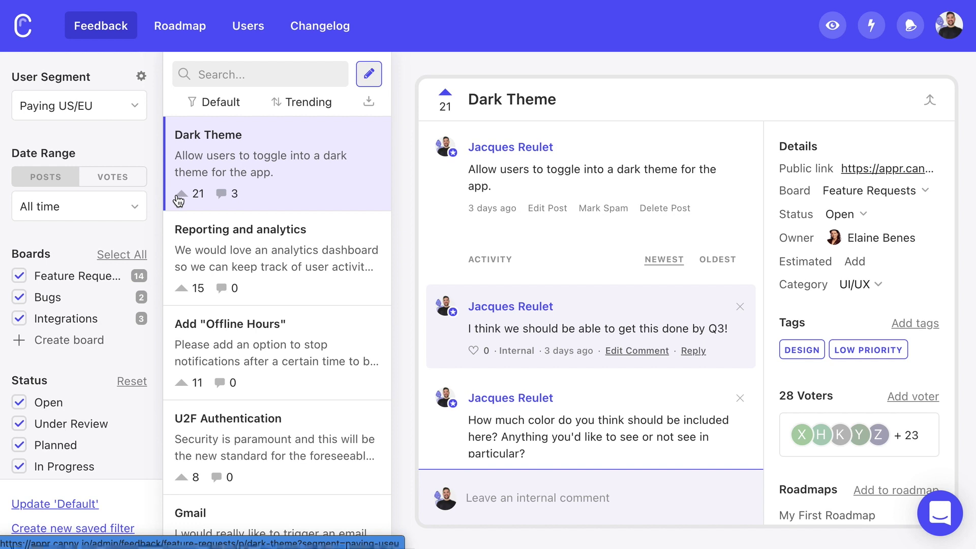
pyautogui.click(190, 36)
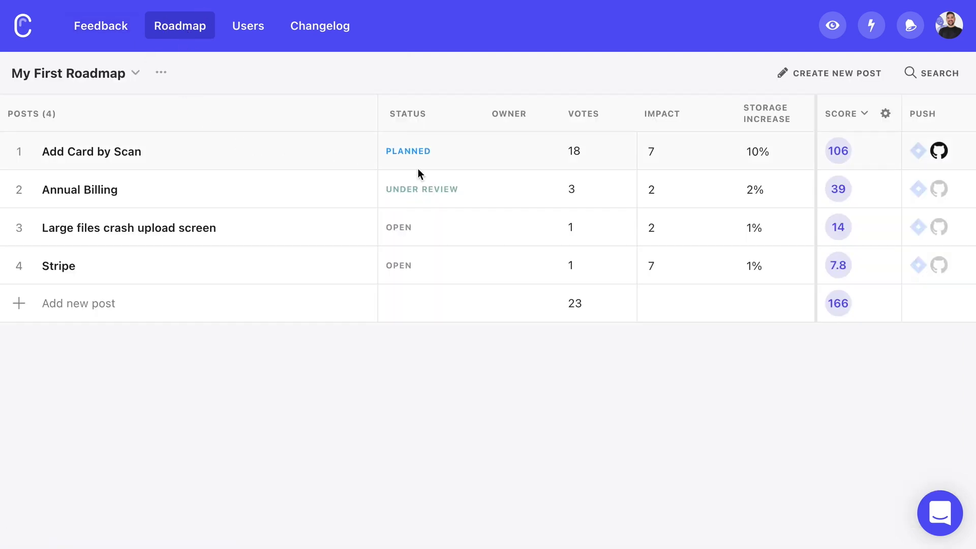
# - Scroll the roadmap table and add a 'New' impact factor in the score formula
pyautogui.hscroll(5, 509, 191)
pyautogui.hscroll(15, 510, 191)
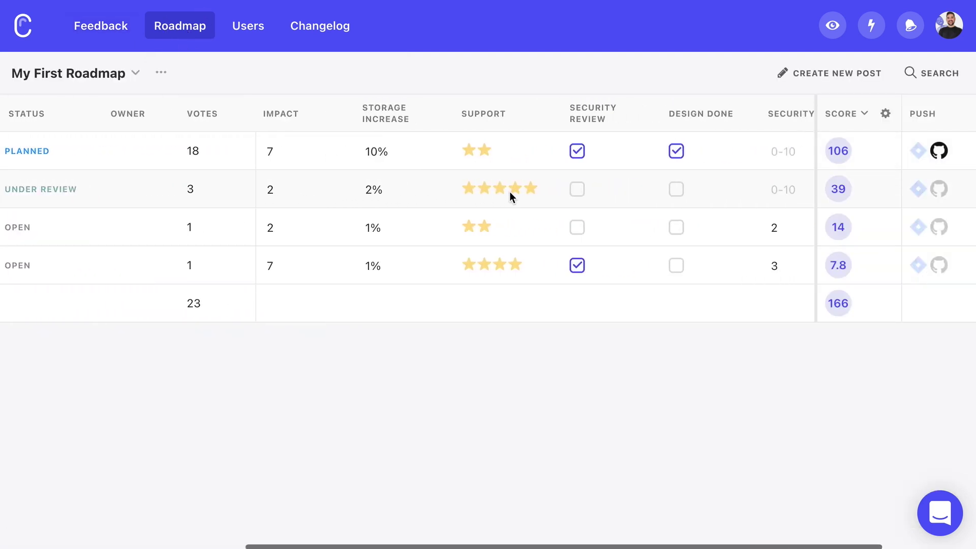
pyautogui.hscroll(2, 510, 191)
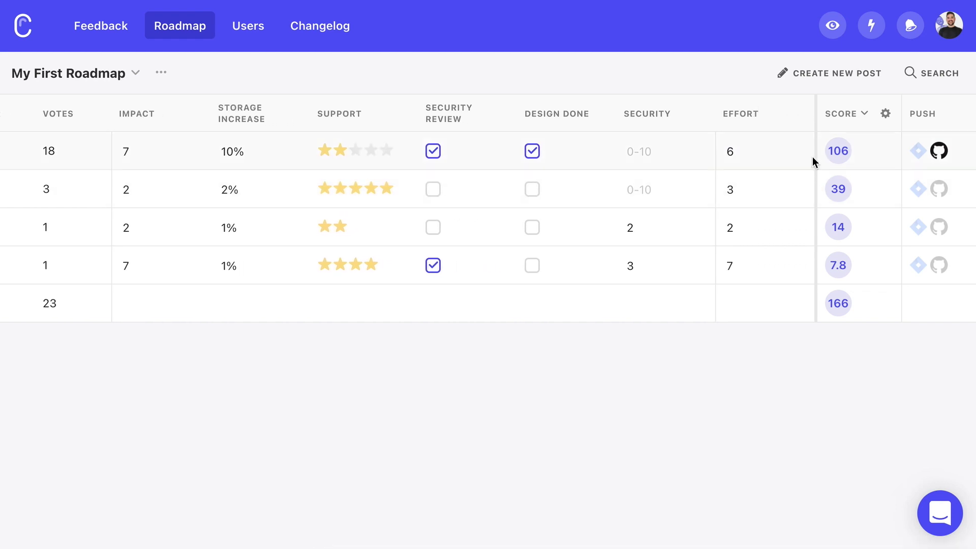
pyautogui.click(886, 116)
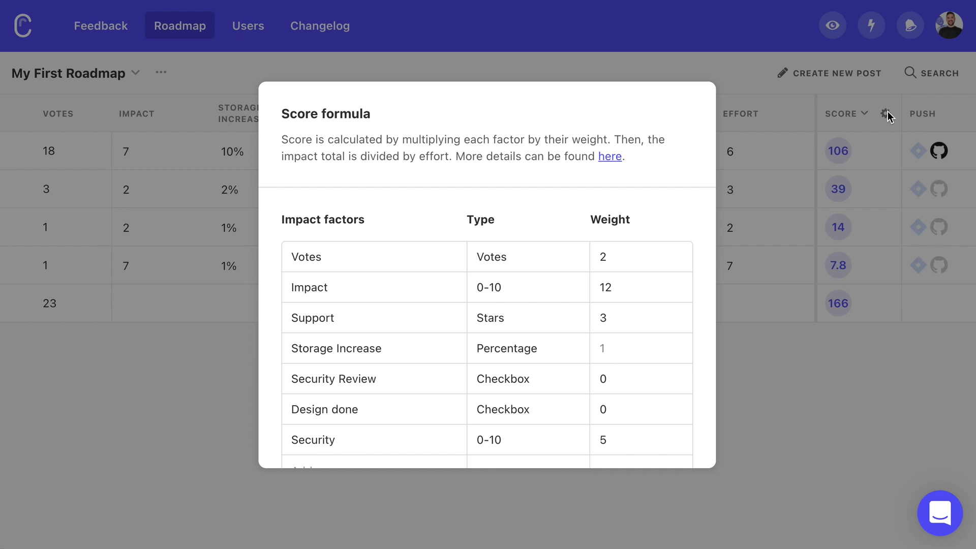
pyautogui.scroll(-4, 408, 209)
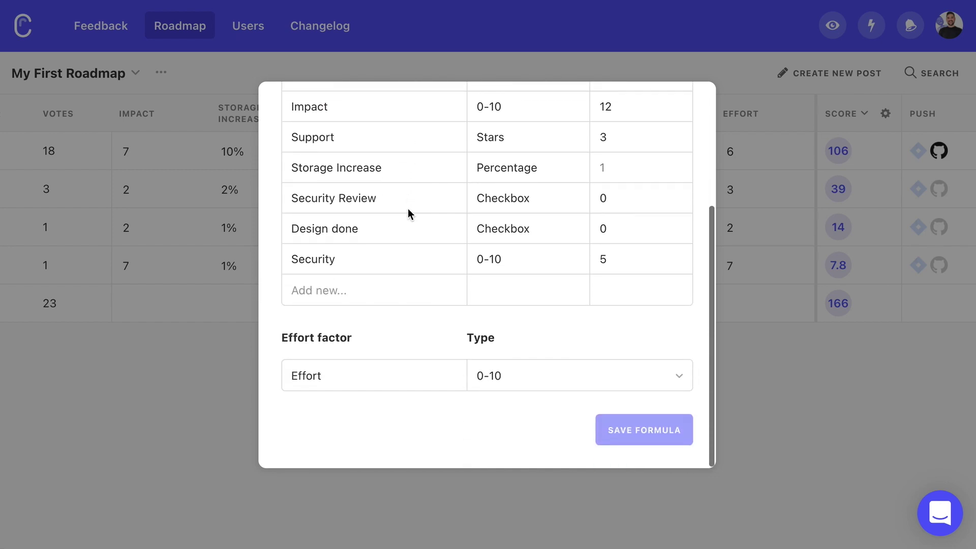
pyautogui.click(375, 283)
pyautogui.write('New Factor')
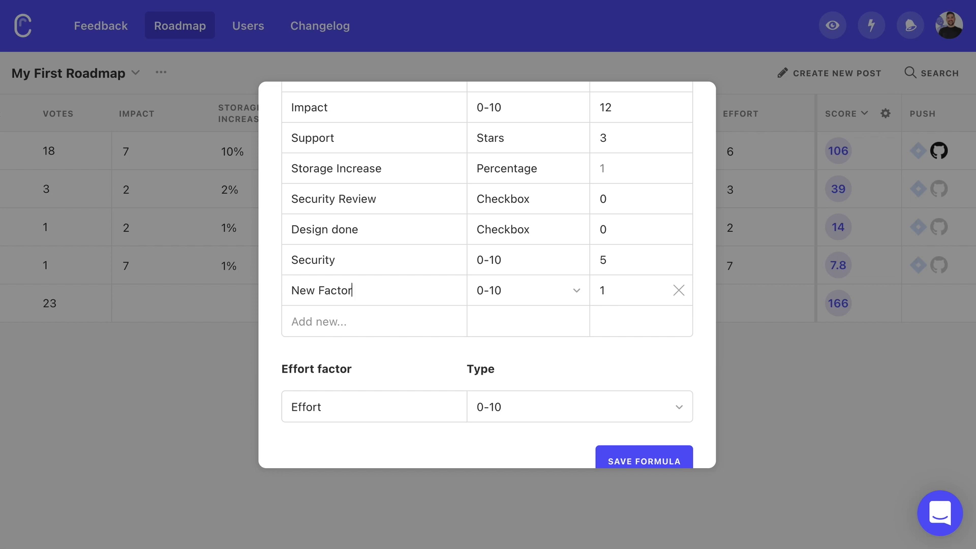
# - Review the new factor's type options, keep 0-10, and close the score formula
pyautogui.click(509, 301)
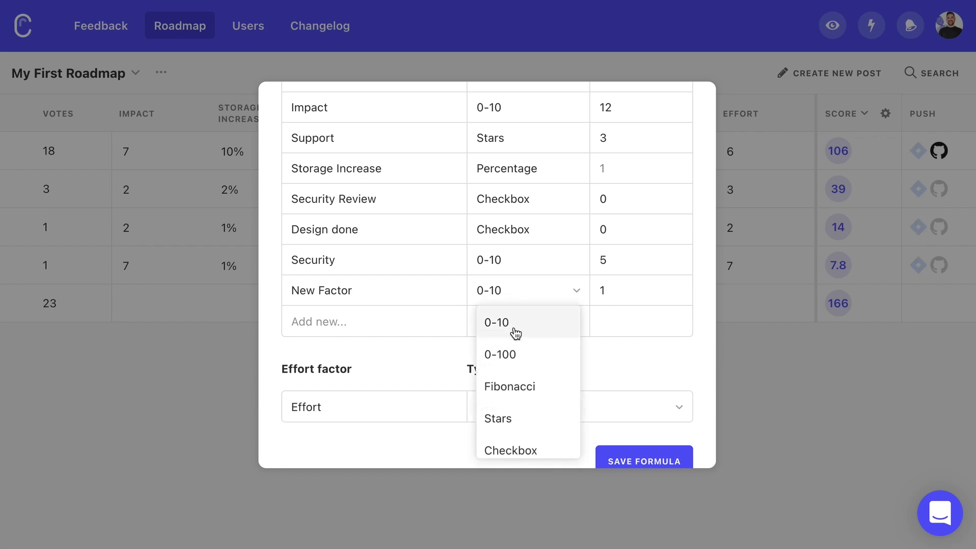
pyautogui.scroll(-1, 520, 368)
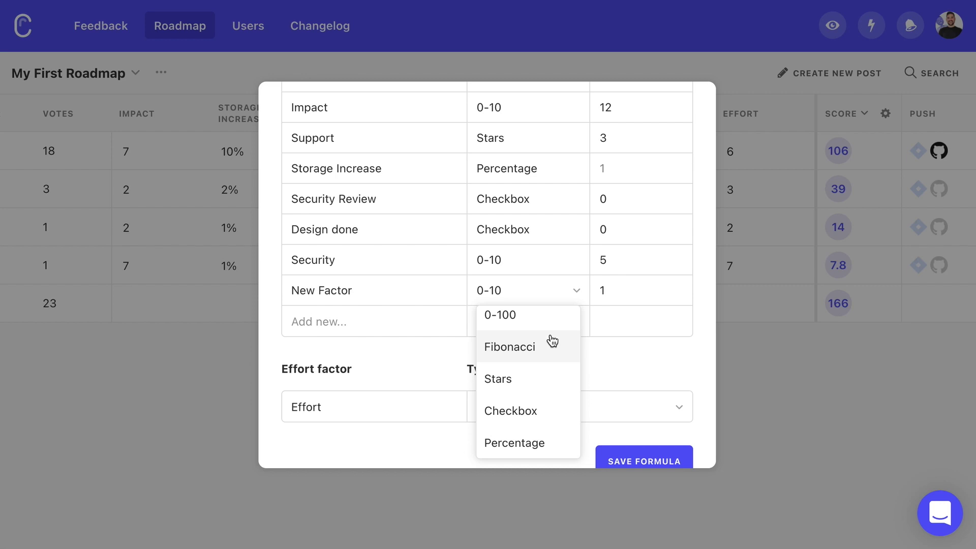
pyautogui.click(610, 366)
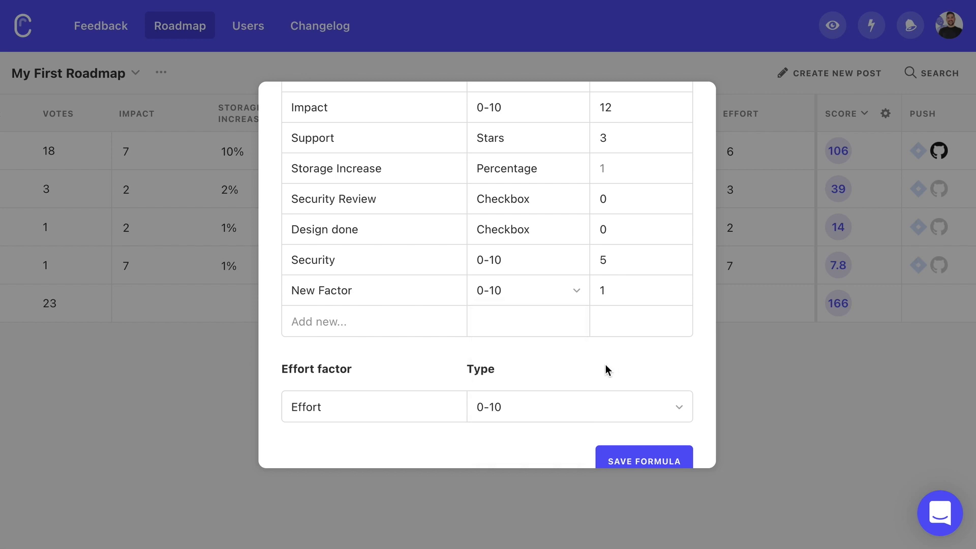
pyautogui.moveTo(285, 367); pyautogui.dragTo(358, 364)
pyautogui.click(358, 364)
pyautogui.click(153, 370)
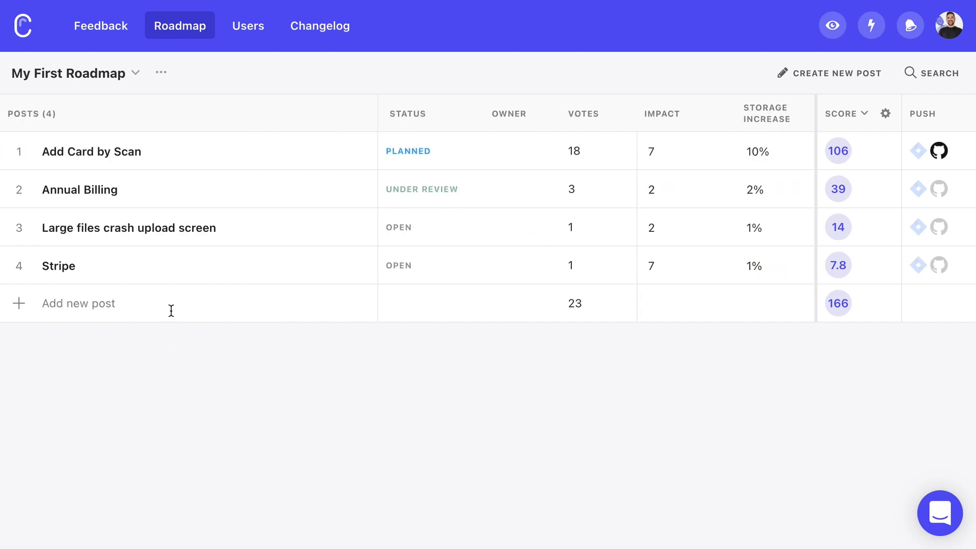
pyautogui.click(172, 310)
# - Add Dark Theme to the roadmap with Impact 4 and Storage Increase 4%
pyautogui.write('Dark th')
pyautogui.click(172, 380)
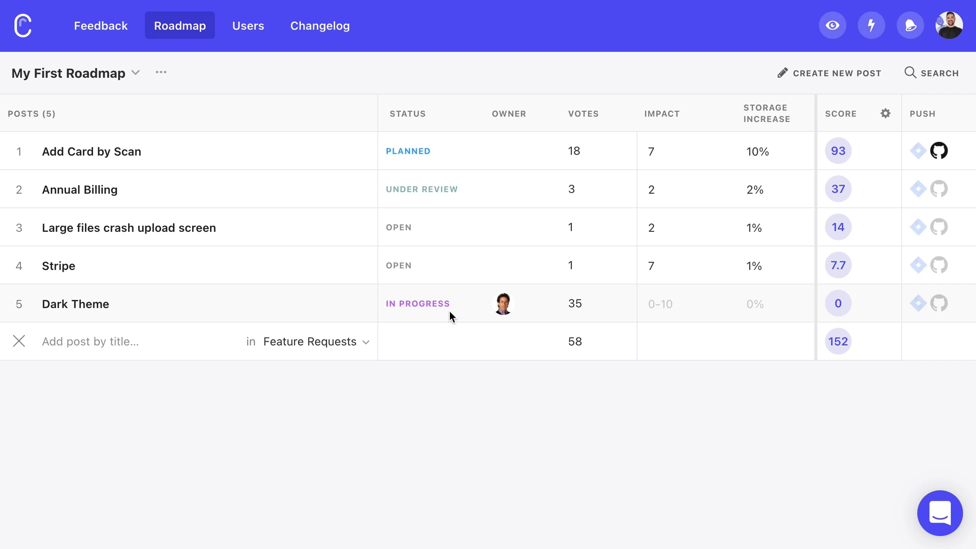
pyautogui.hscroll(10, 454, 309)
pyautogui.click(301, 312)
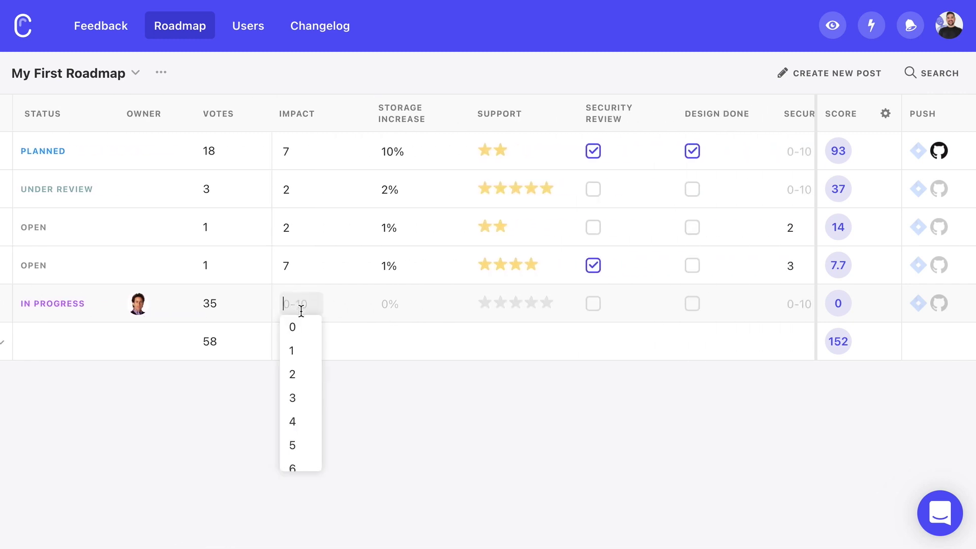
pyautogui.write('4')
pyautogui.click(381, 303)
pyautogui.write('4')
pyautogui.click(484, 303)
# - Give Dark Theme one Support star, Security Review done, Security 1, Effort 6, and sort by score
pyautogui.click(594, 303)
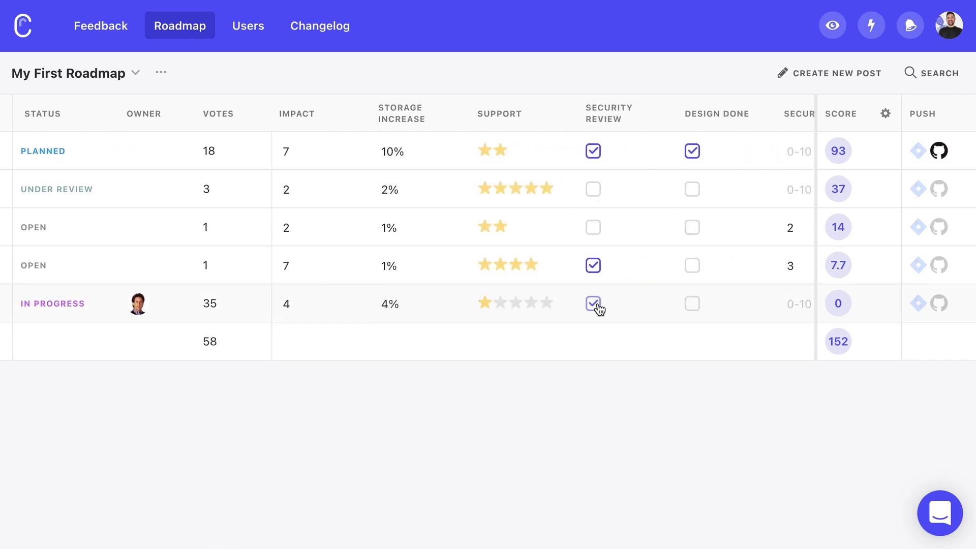
pyautogui.hscroll(5, 593, 304)
pyautogui.click(645, 303)
pyautogui.click(636, 349)
pyautogui.click(740, 303)
pyautogui.click(749, 442)
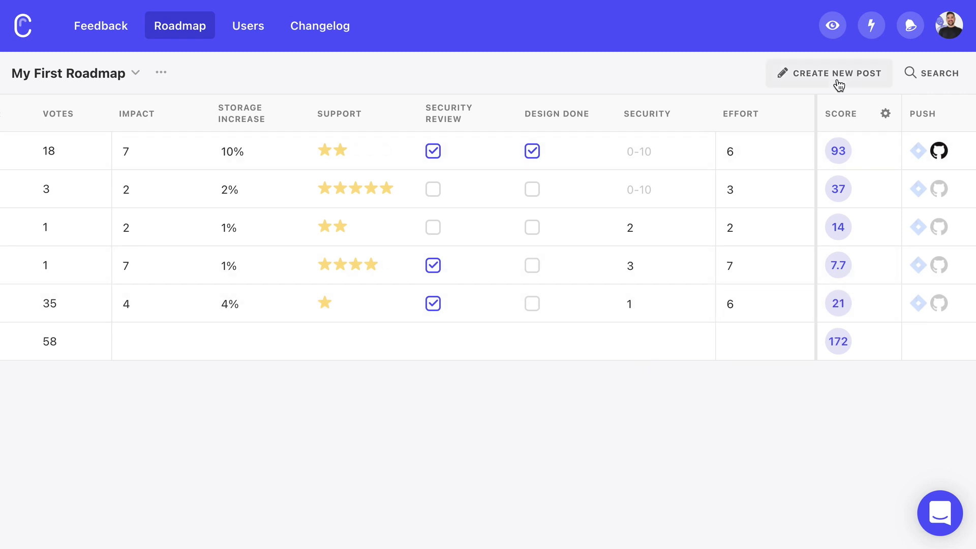
pyautogui.click(840, 115)
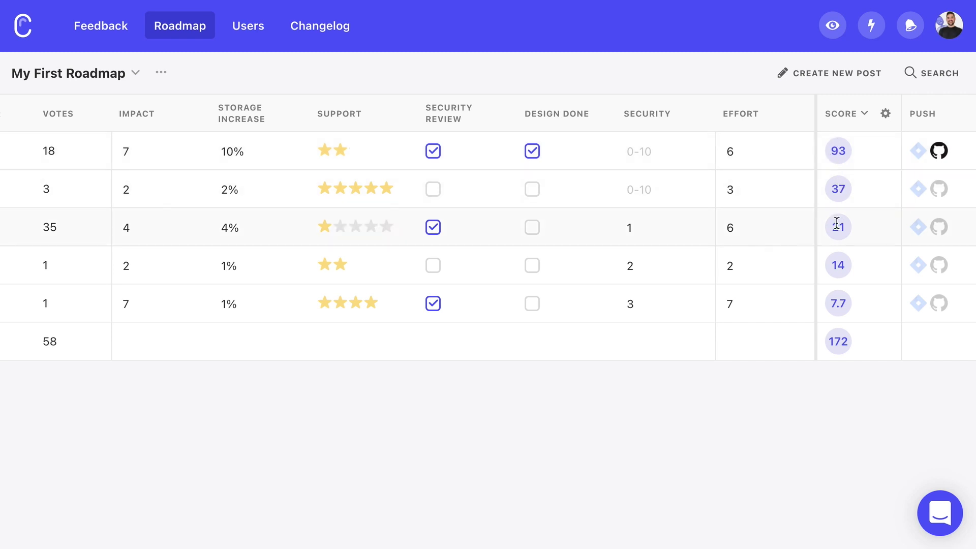
pyautogui.click(919, 189)
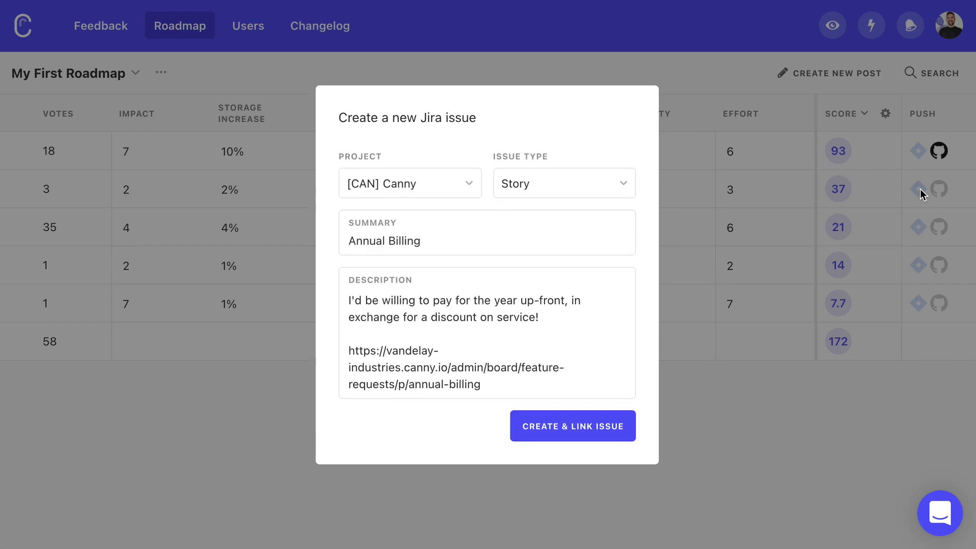
# - Create a new Jira issue from the Annual Billing row and link it to the post
pyautogui.click(567, 426)
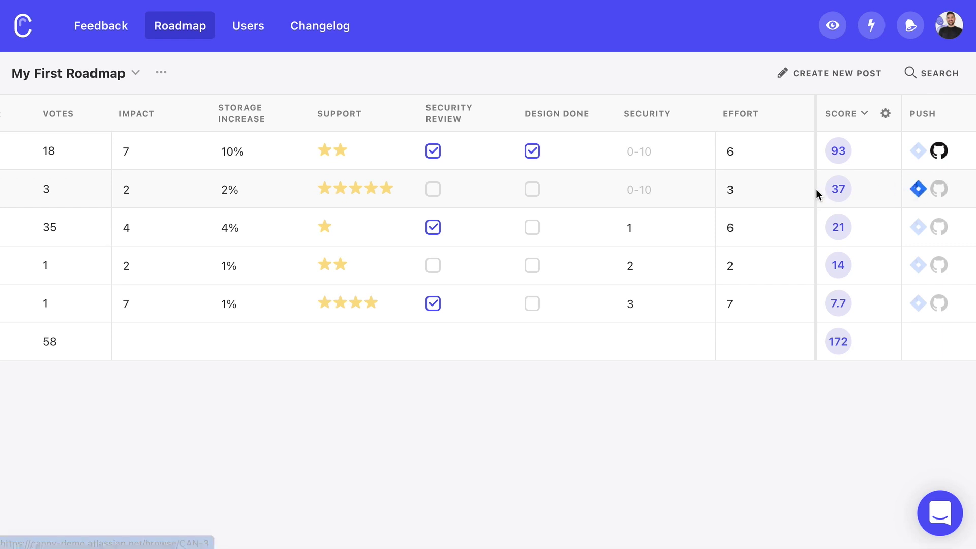
pyautogui.hscroll(-5, 816, 193)
pyautogui.hscroll(-5, 816, 193)
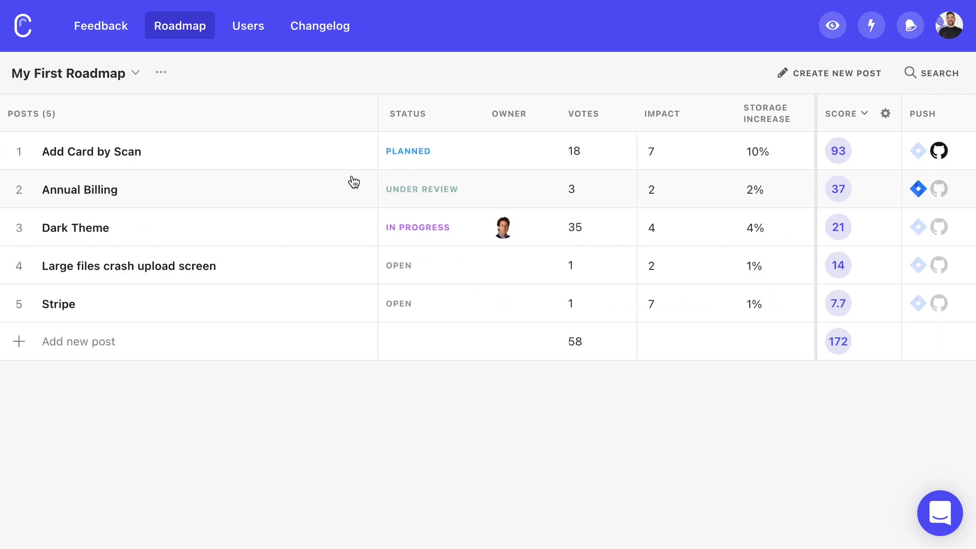
# - Set Annual Billing to Planned and post 'We expect to have this live before the New Year!'
pyautogui.click(71, 192)
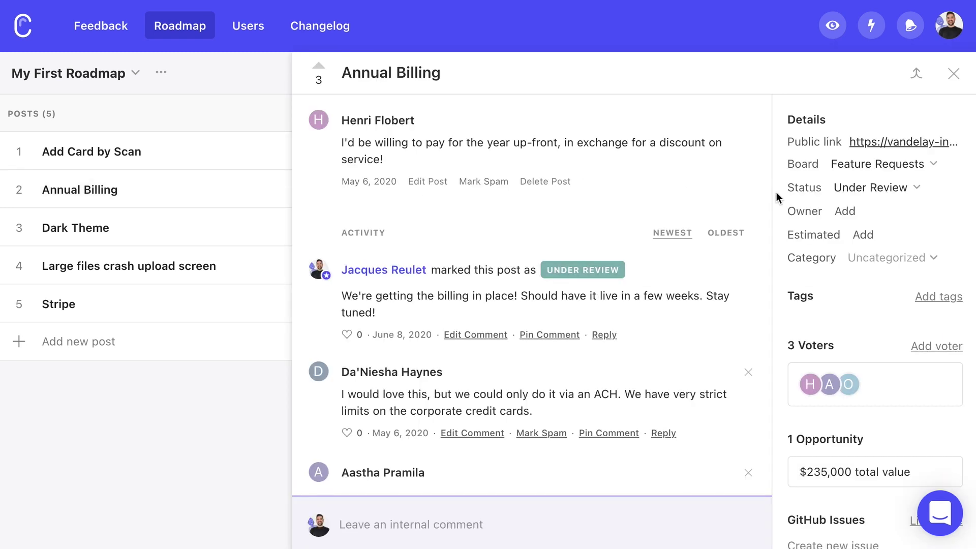
pyautogui.click(878, 188)
pyautogui.click(870, 271)
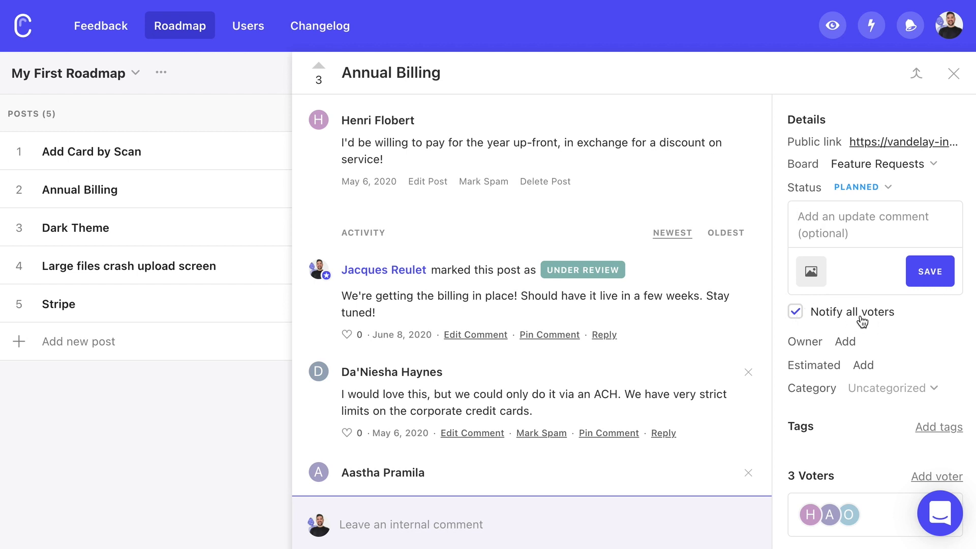
pyautogui.write('We expect to have this li')
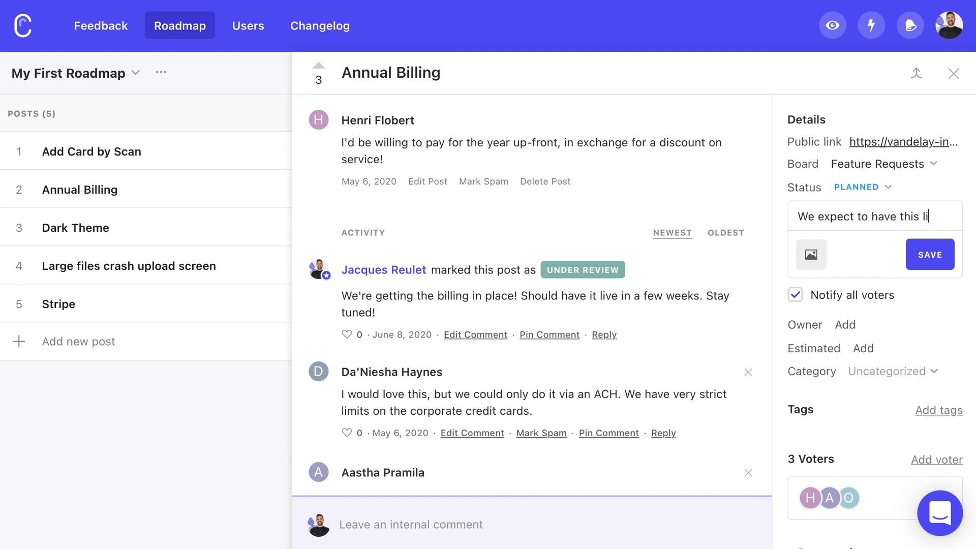
pyautogui.write('efore the New Year!')
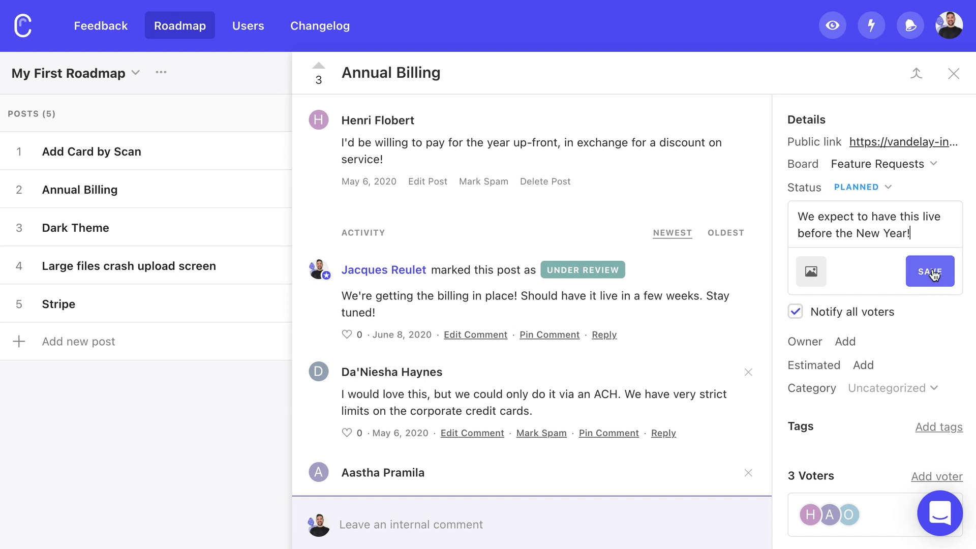
pyautogui.click(935, 274)
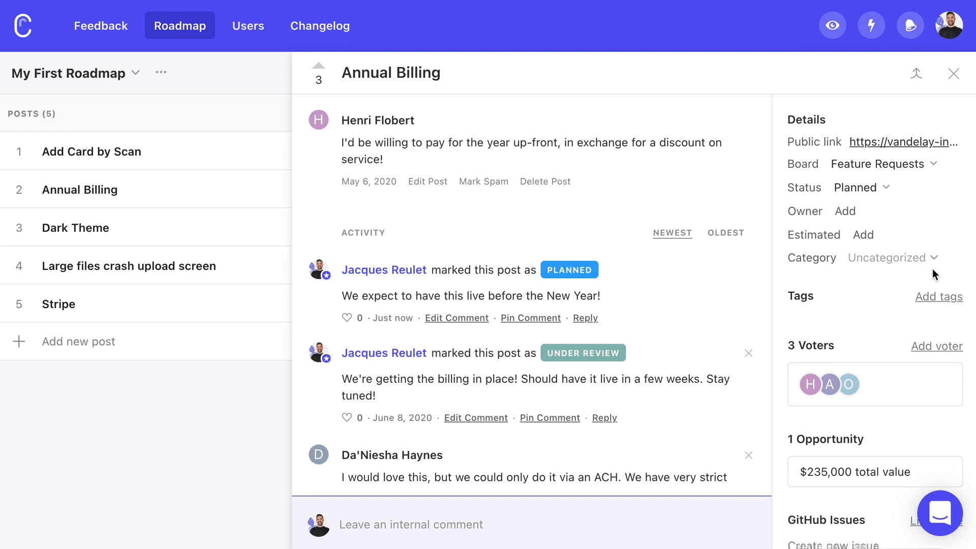
# - Switch to the public portal view and scroll through its feedback boards and roadmap
pyautogui.click(833, 26)
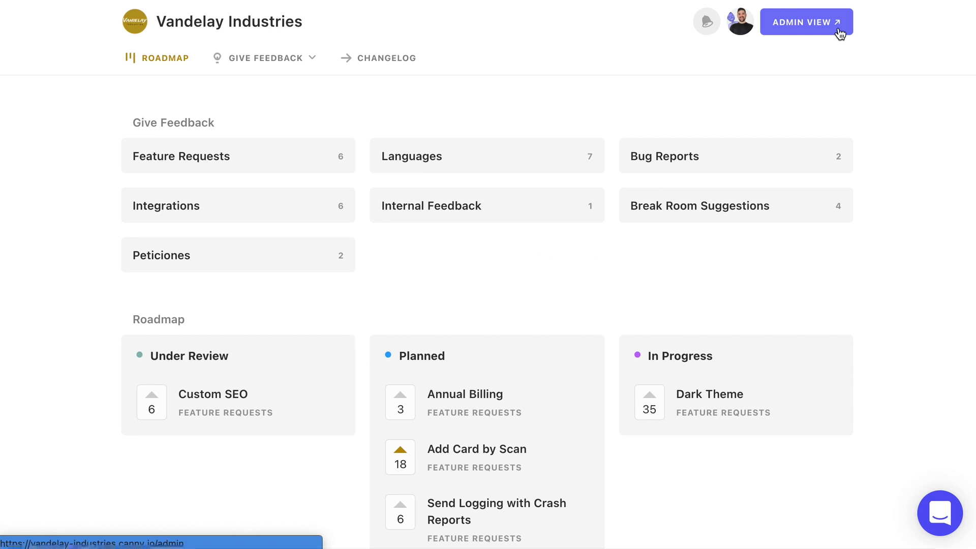
pyautogui.scroll(-4, 451, 262)
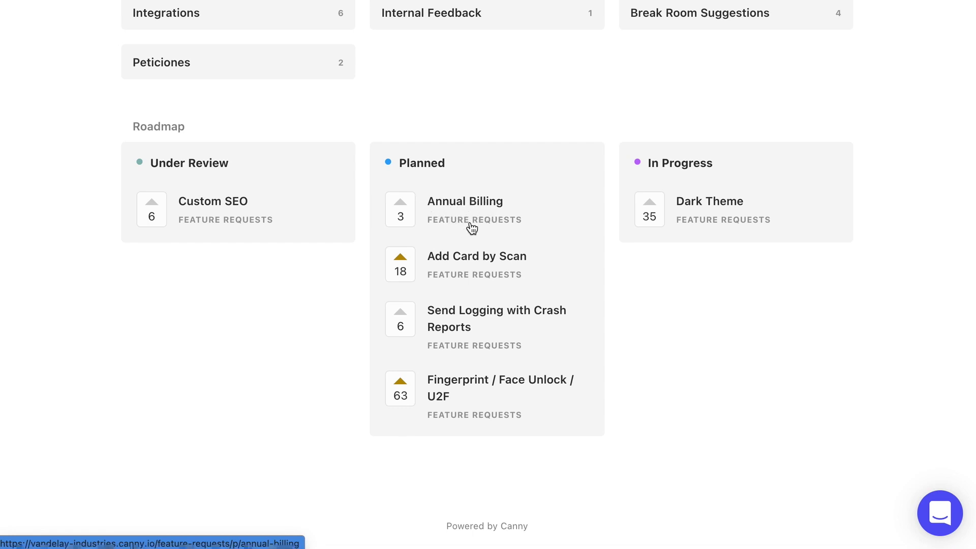
pyautogui.scroll(4, 472, 228)
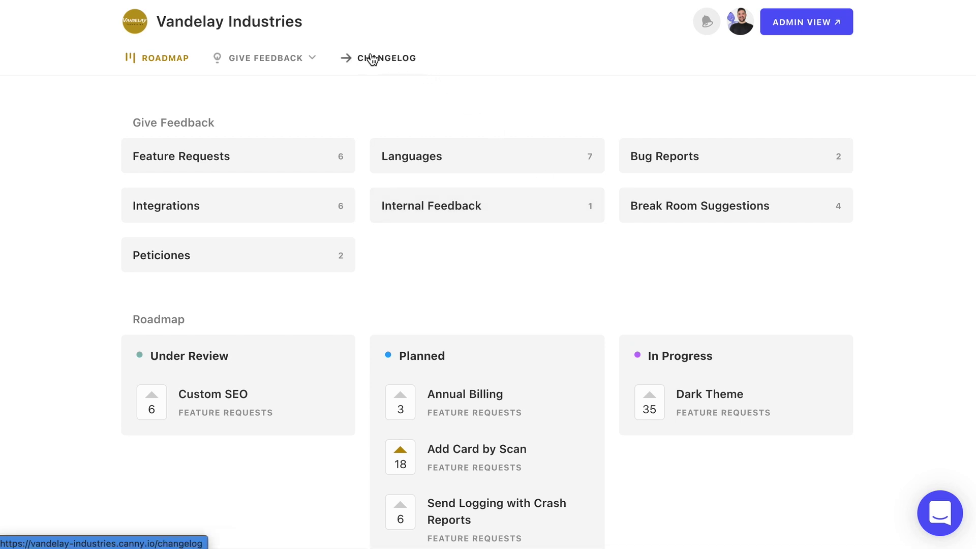
# - Scroll through the public changelog entries, then switch back to the admin view
pyautogui.click(386, 65)
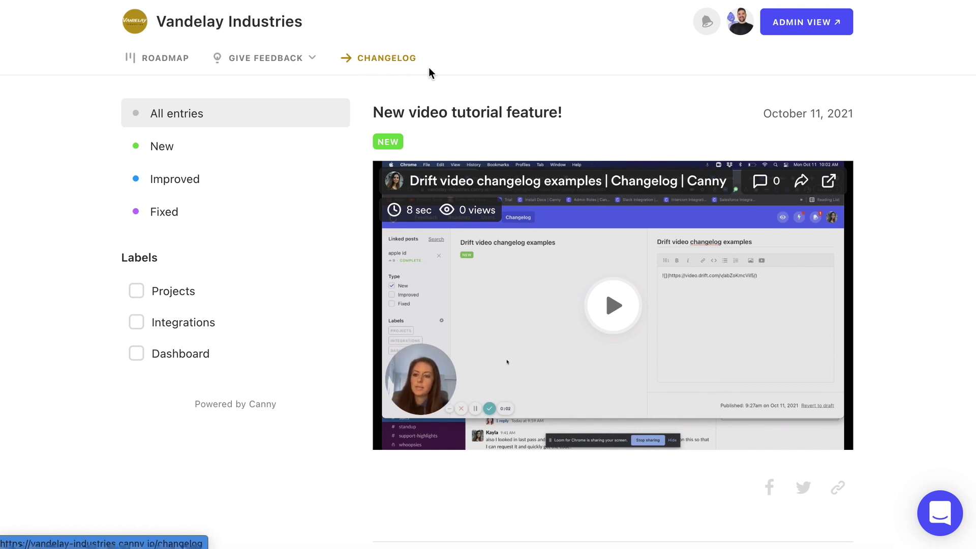
pyautogui.scroll(-1, 614, 136)
pyautogui.scroll(-10, 615, 133)
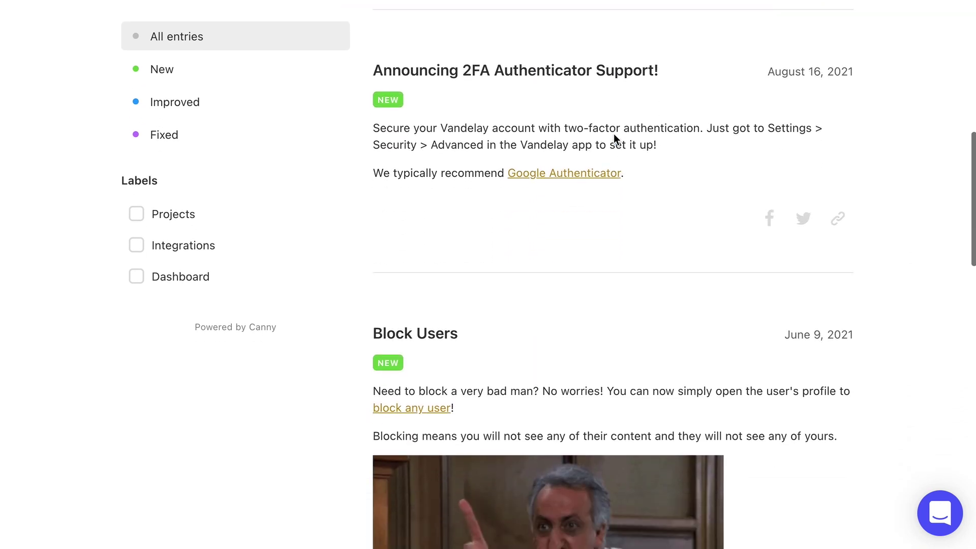
pyautogui.scroll(-4, 615, 137)
pyautogui.scroll(-2, 614, 137)
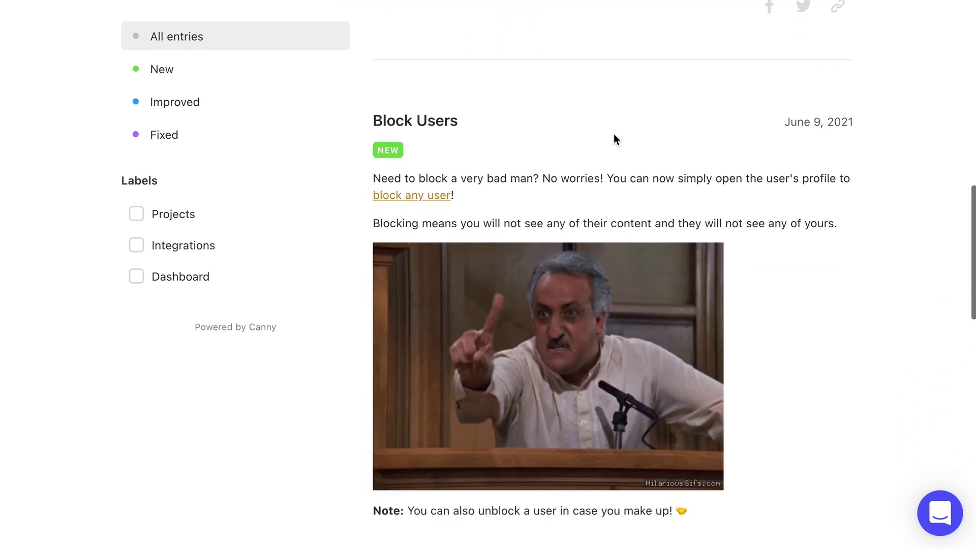
pyautogui.scroll(6, 614, 137)
pyautogui.scroll(10, 614, 138)
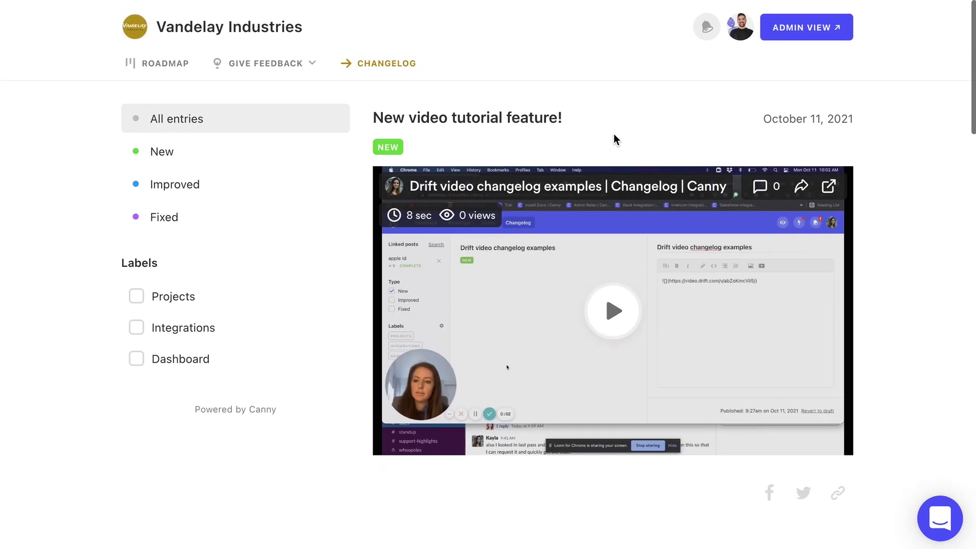
pyautogui.click(819, 31)
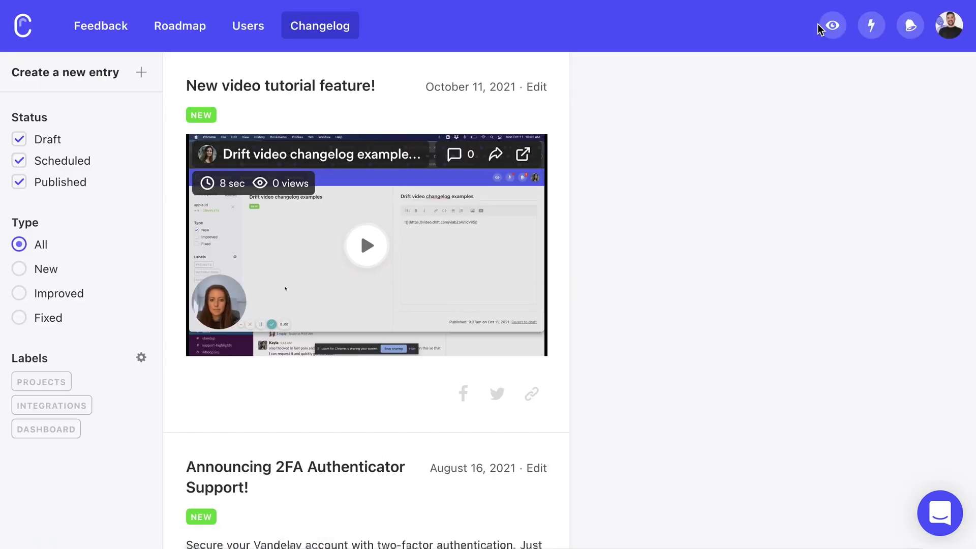
# - Read the Archive Roadmaps announcement in Latest Updates, close the panel, and open the account menu
pyautogui.click(877, 31)
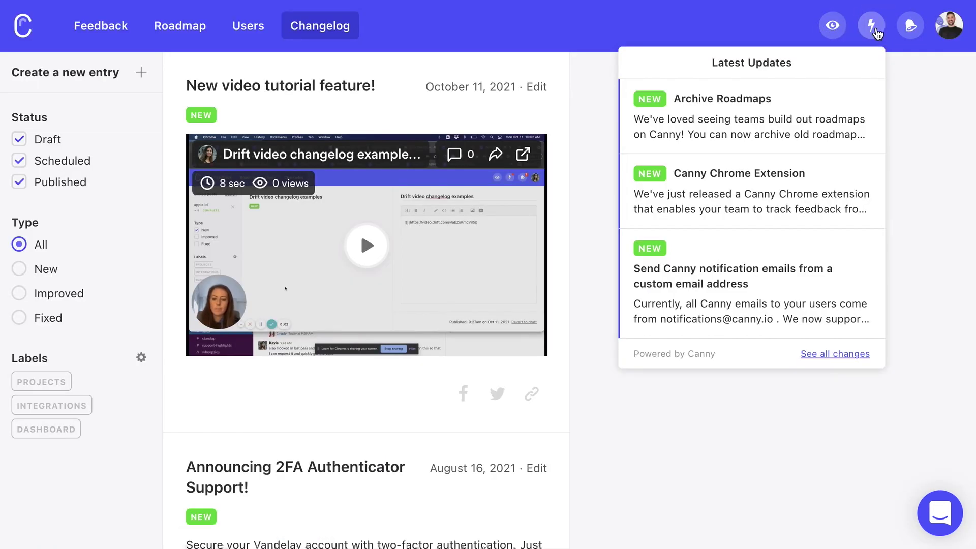
pyautogui.click(701, 121)
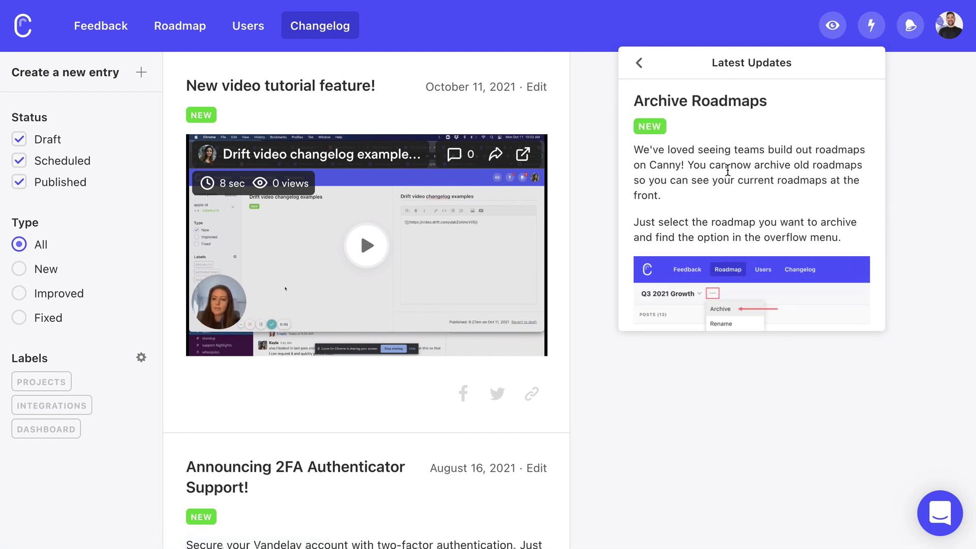
pyautogui.scroll(-4, 727, 170)
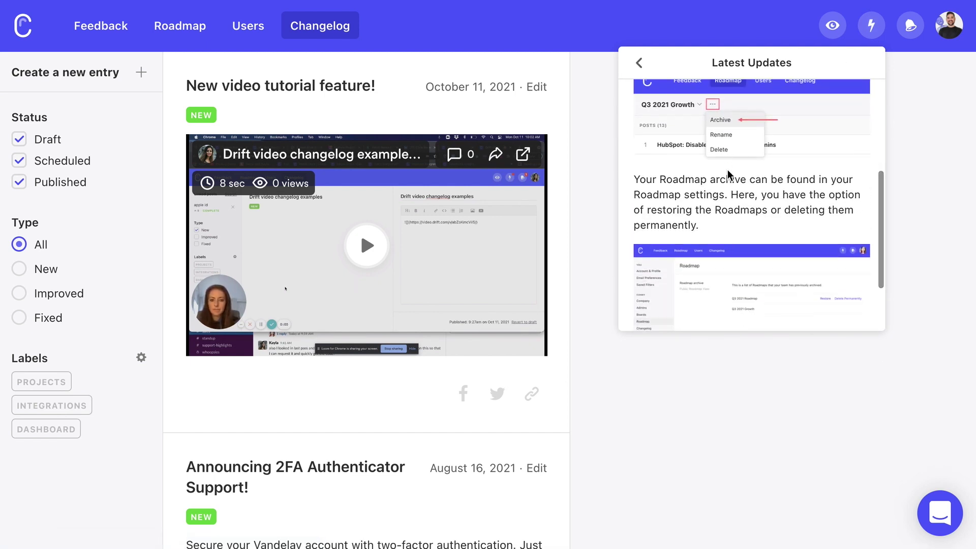
pyautogui.scroll(-3, 728, 174)
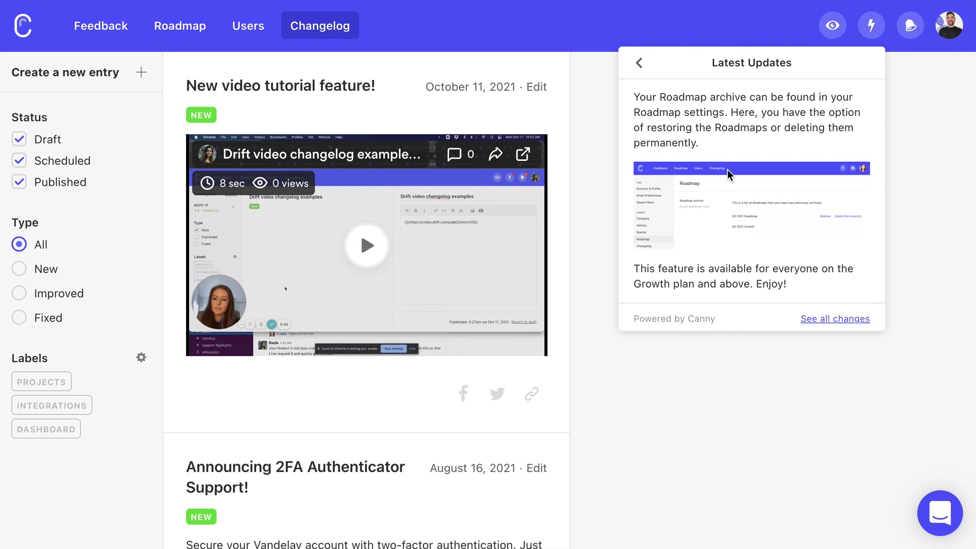
pyautogui.scroll(5, 726, 255)
pyautogui.click(873, 32)
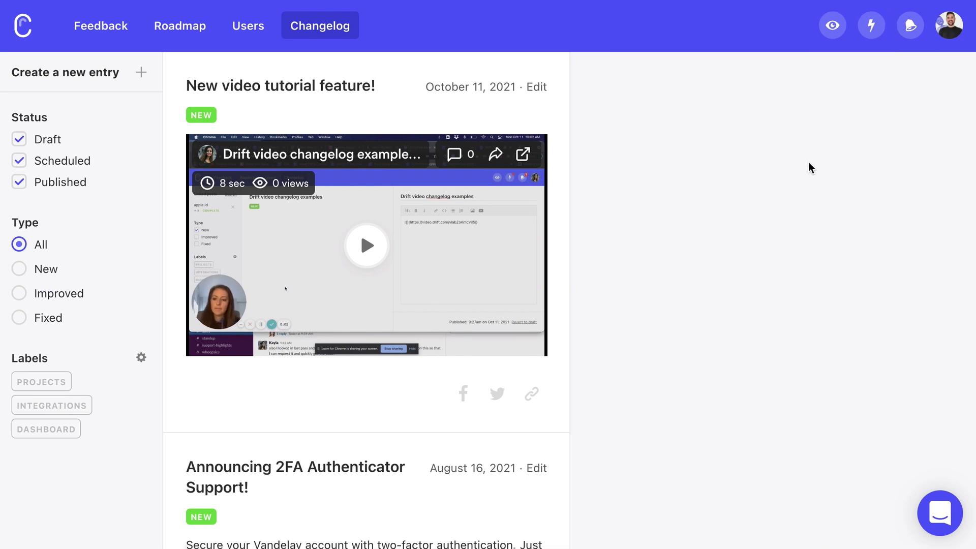
pyautogui.click(947, 35)
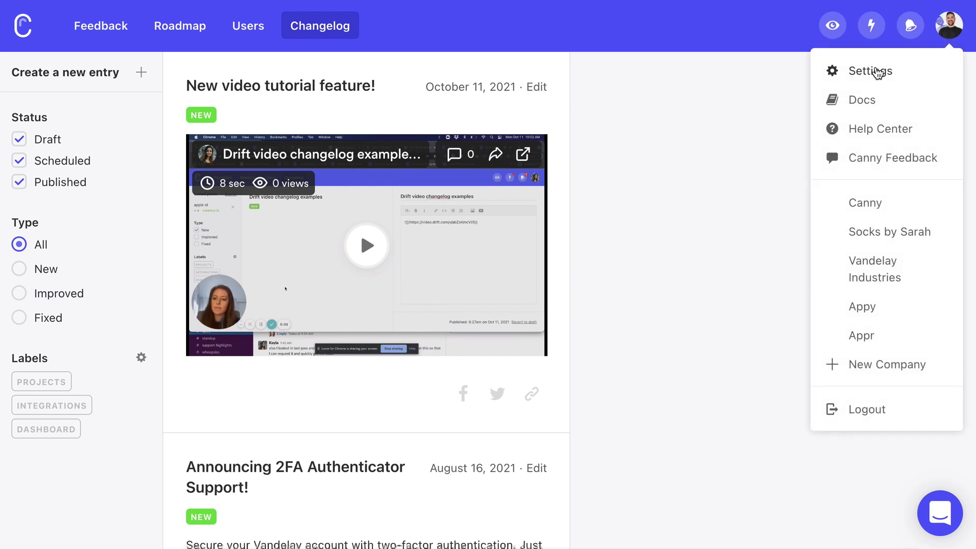
# - Open Settings, view the five workspace admins, and scroll the sidebar down to Integrations
pyautogui.click(871, 70)
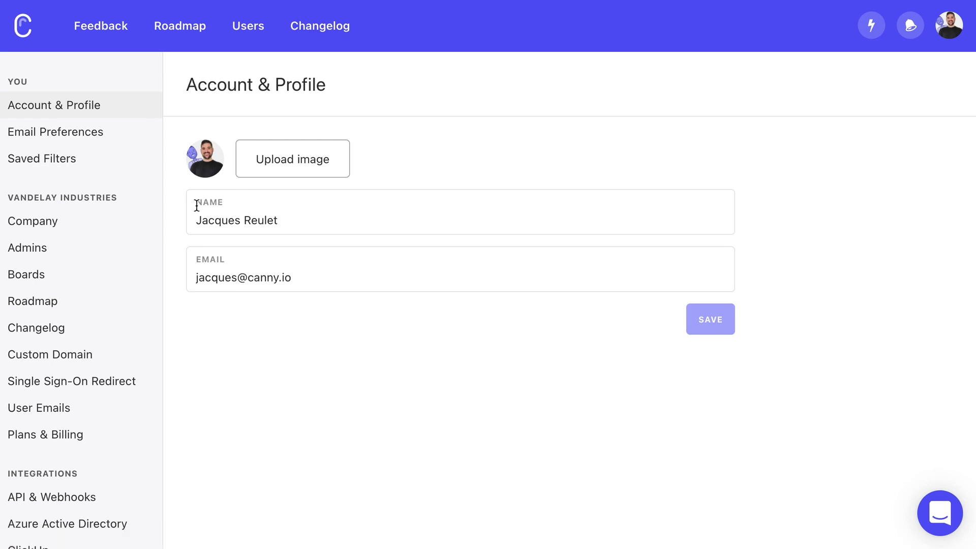
pyautogui.click(70, 251)
pyautogui.scroll(-3, 362, 232)
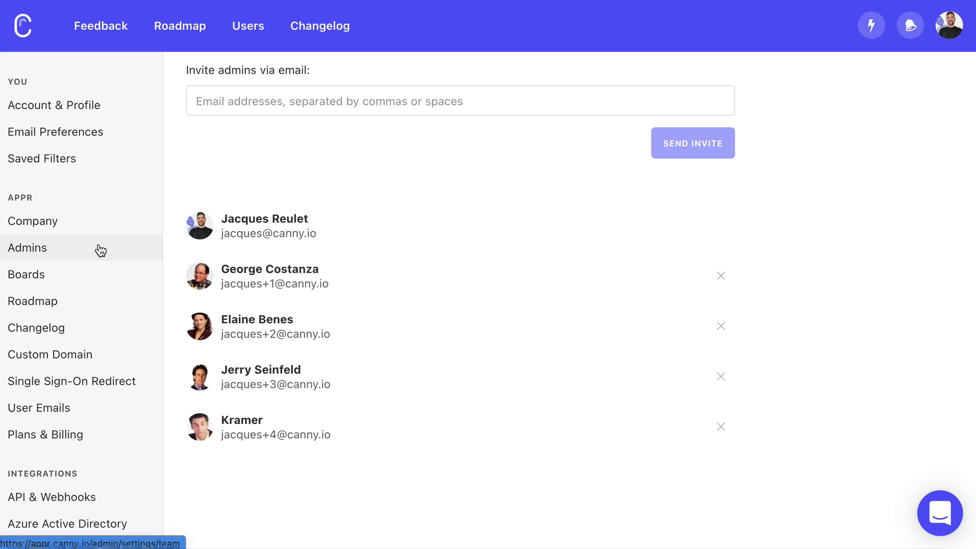
pyautogui.scroll(-5, 100, 250)
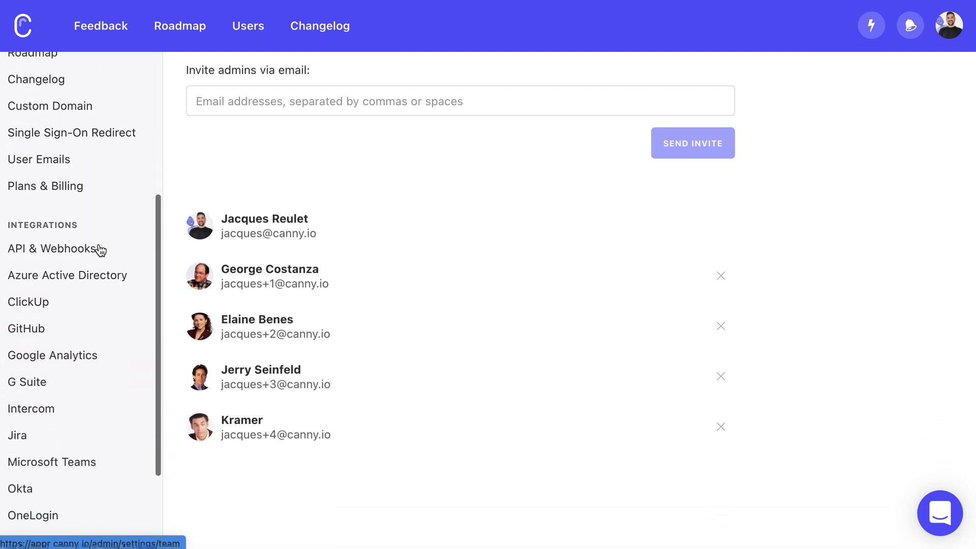
pyautogui.scroll(-3, 100, 250)
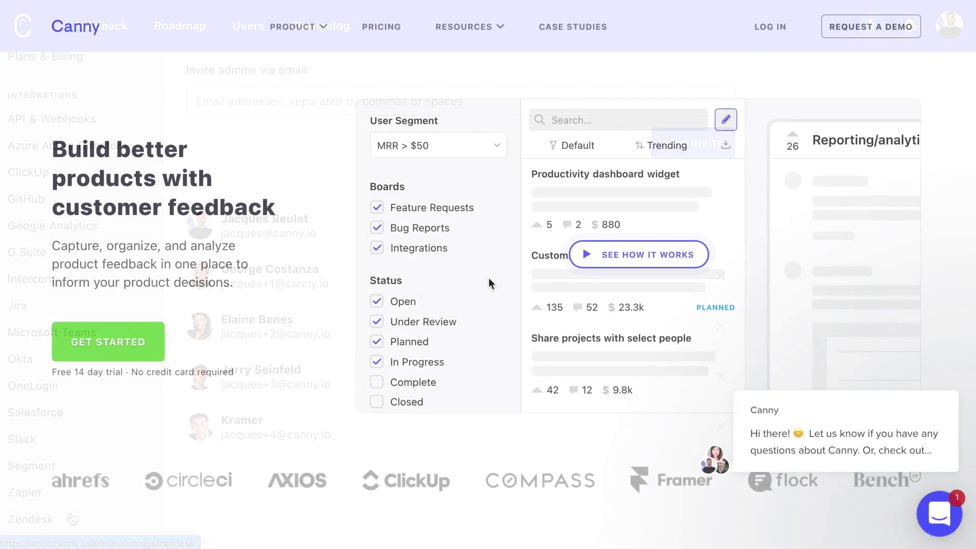
# - Open the Intercom support chat, follow its 'here' link, and scroll the feature requests list
pyautogui.click(891, 440)
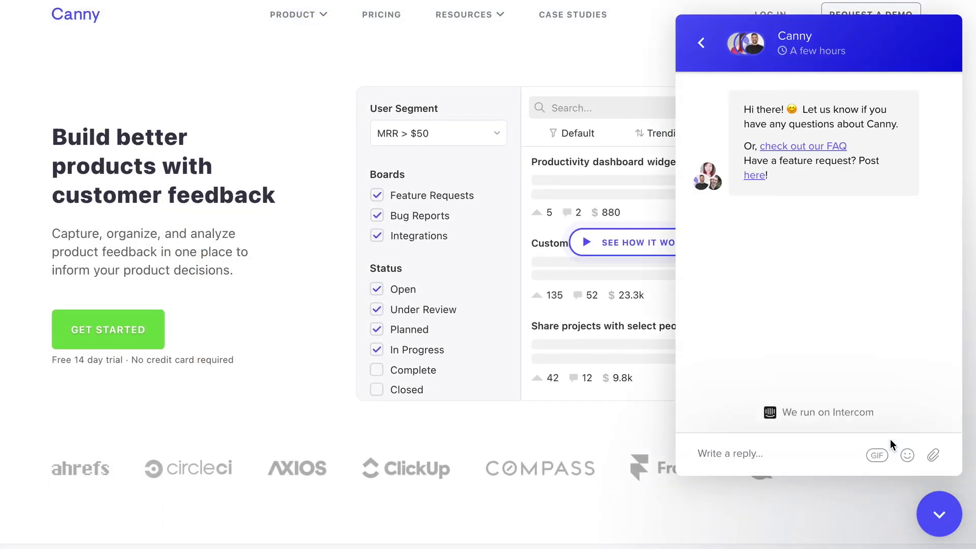
pyautogui.click(756, 178)
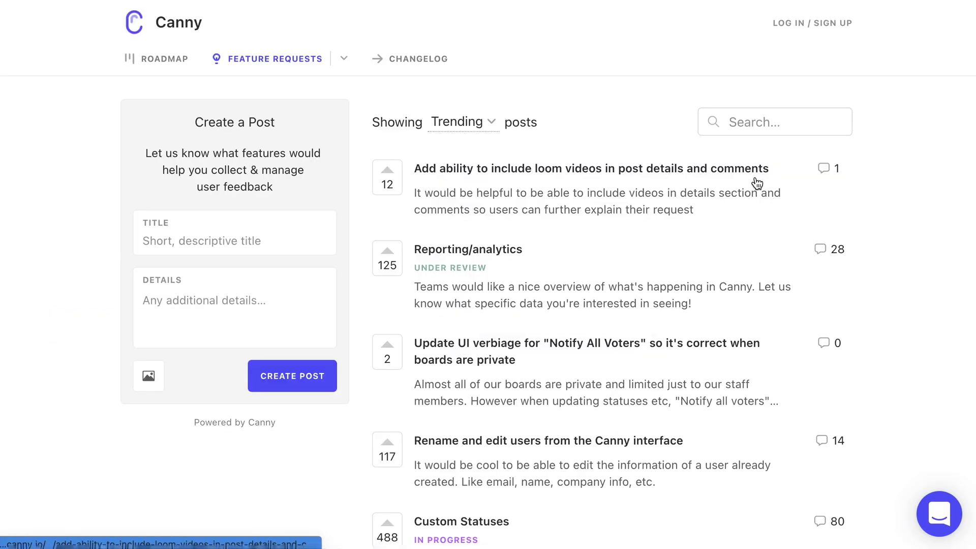
pyautogui.scroll(-4, 757, 183)
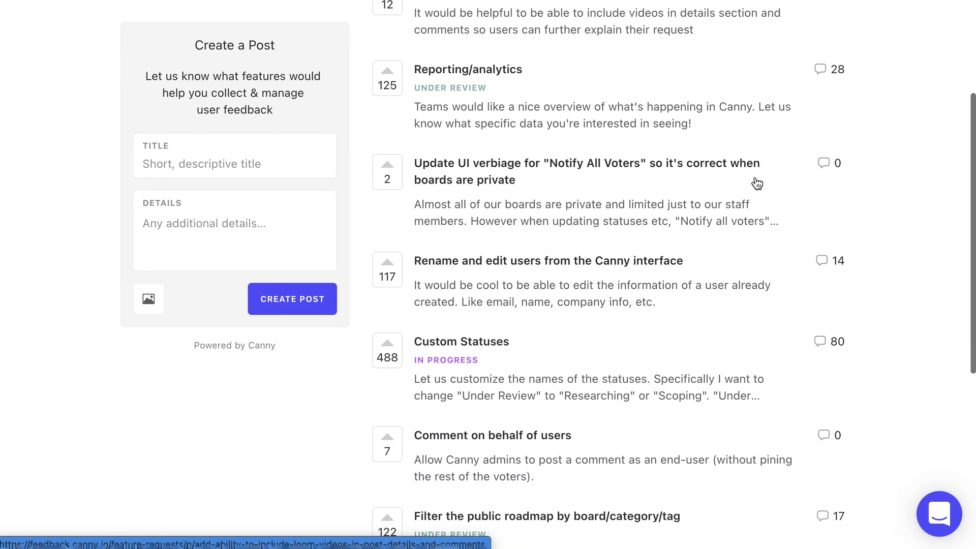
pyautogui.scroll(-4, 757, 183)
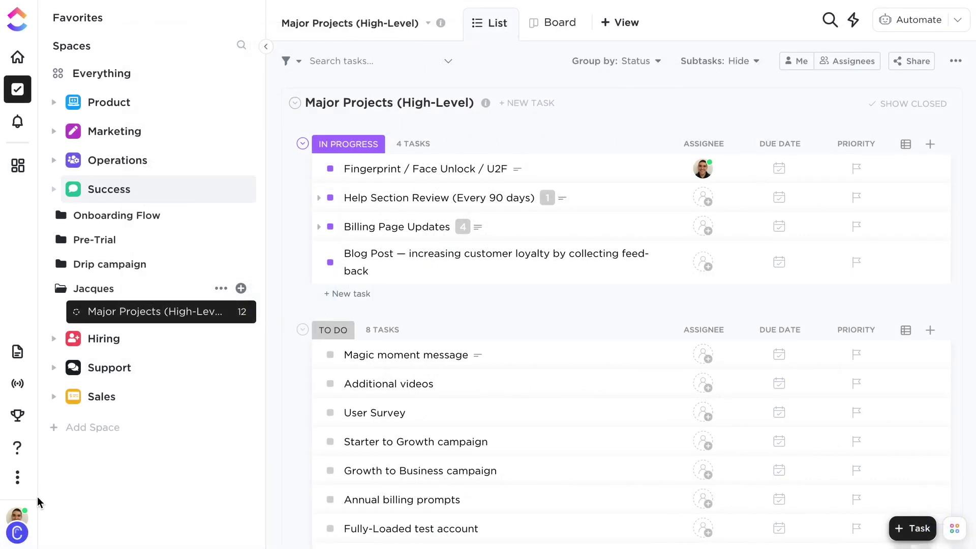
# - Go from the ClickUp user menu's help resources to the feature suggestion page
pyautogui.click(17, 531)
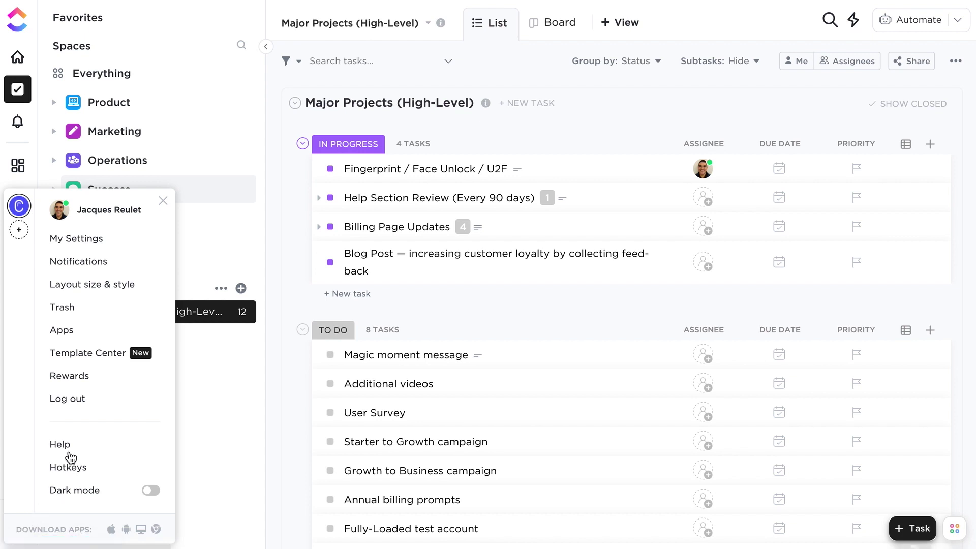
pyautogui.click(70, 447)
pyautogui.click(176, 362)
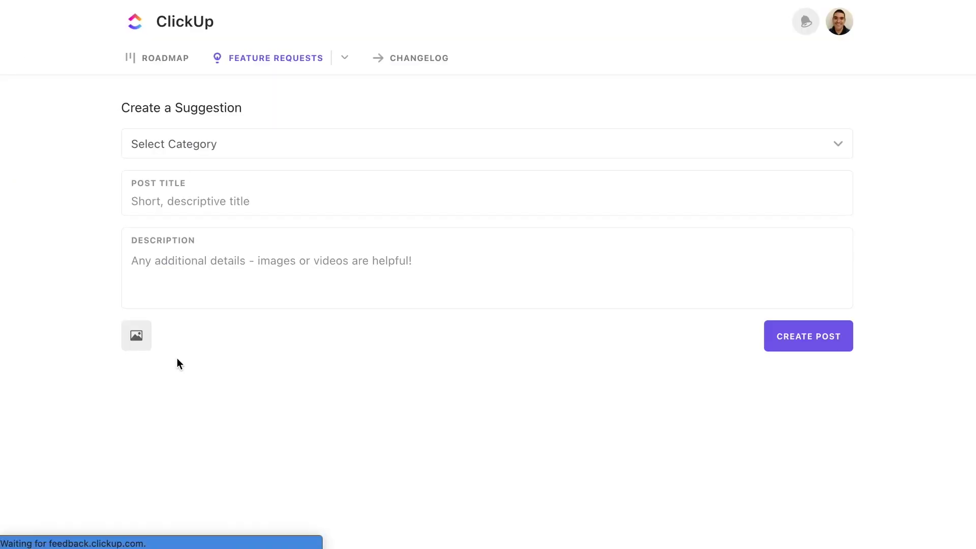
pyautogui.click(845, 32)
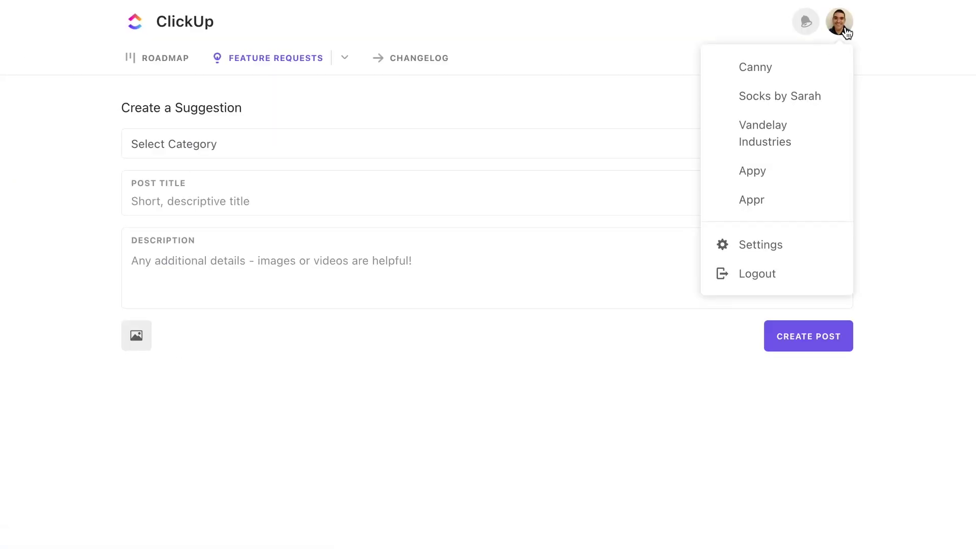
pyautogui.click(846, 32)
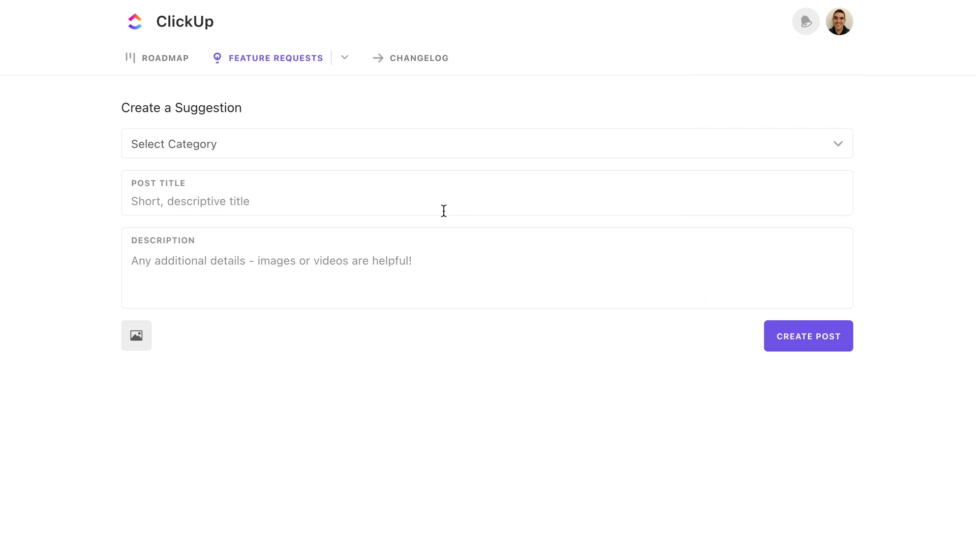
# - Enter 'Task colors' as the post title and upvote the suggested Task Colors request
pyautogui.click(444, 211)
pyautogui.write('Task colors')
pyautogui.scroll(-3, 392, 414)
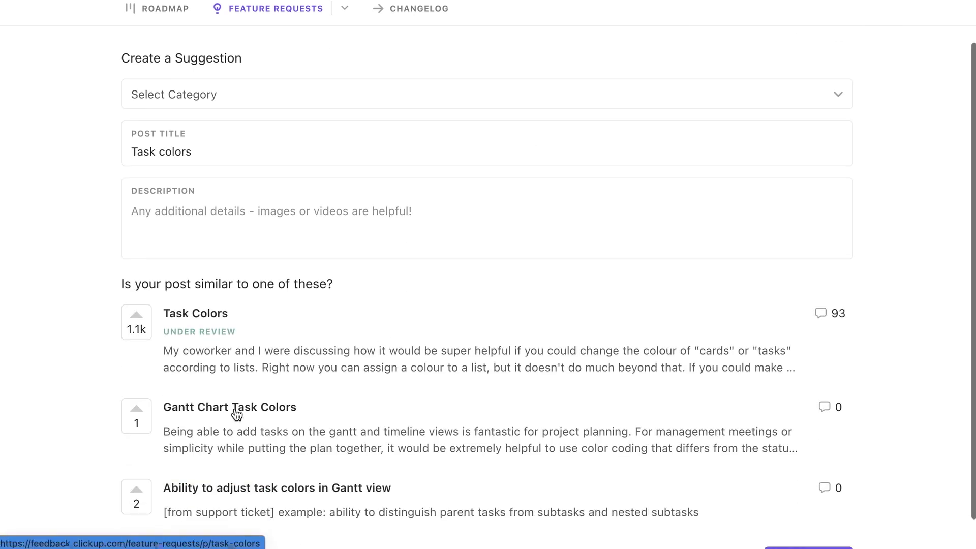
pyautogui.click(136, 283)
pyautogui.scroll(3, 136, 284)
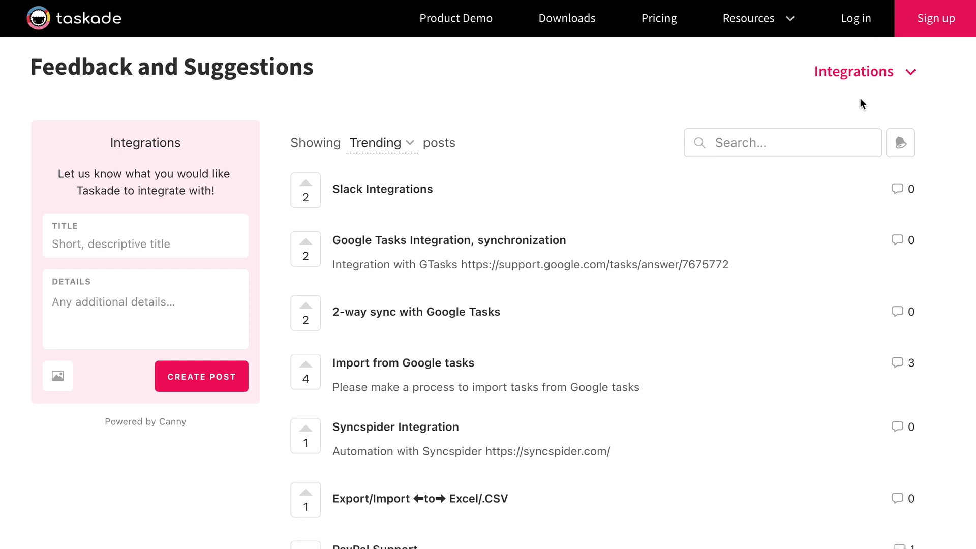
# - Choose Feature Requests from the board dropdown and scroll down through its posts
pyautogui.click(892, 78)
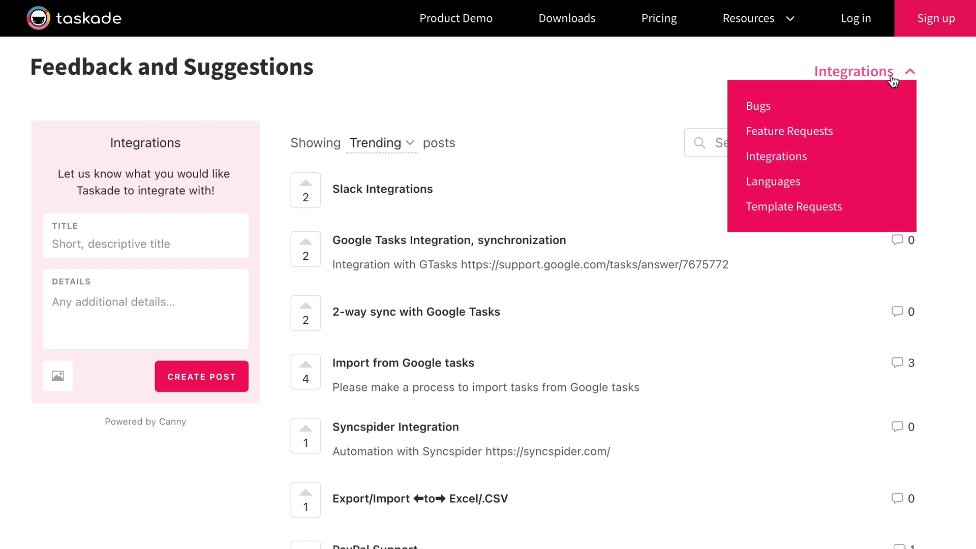
pyautogui.click(802, 131)
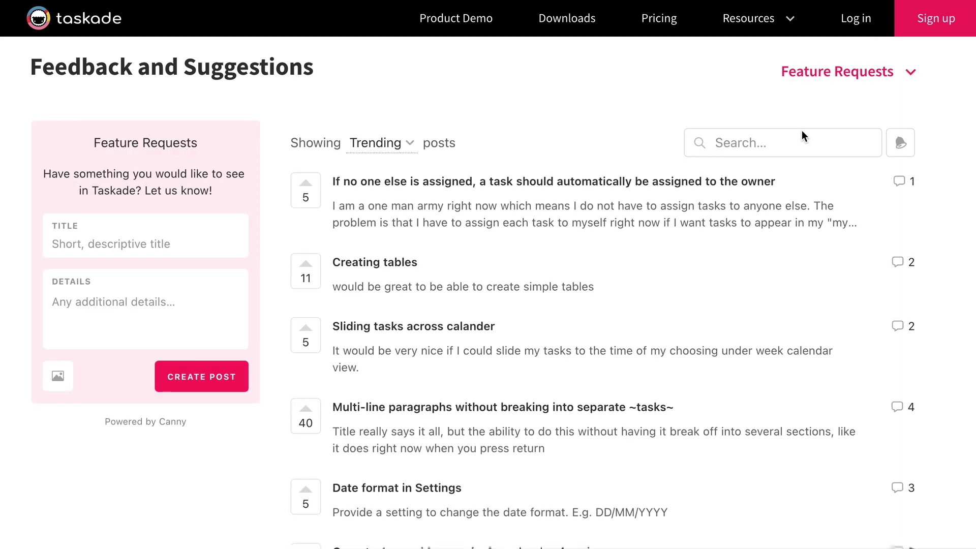
pyautogui.scroll(-2, 598, 325)
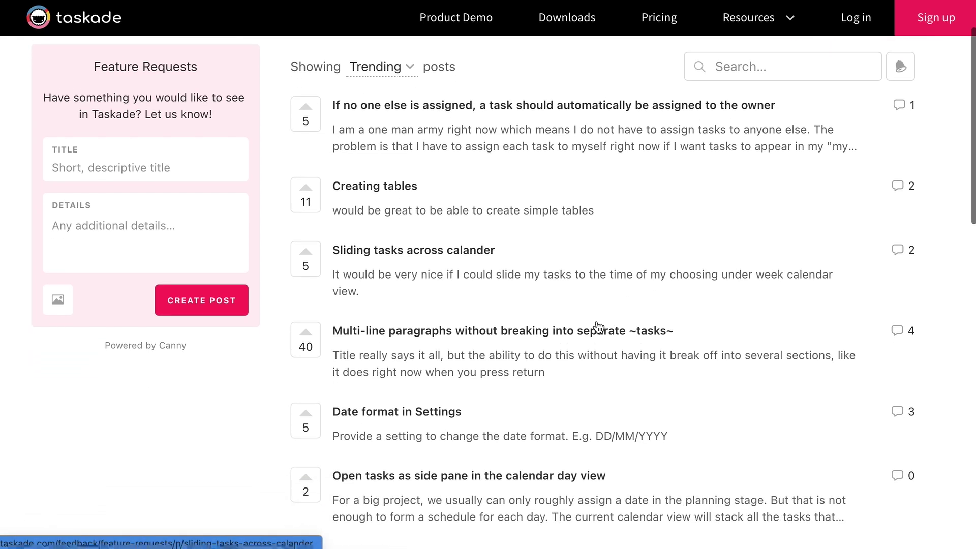
pyautogui.scroll(-5, 599, 326)
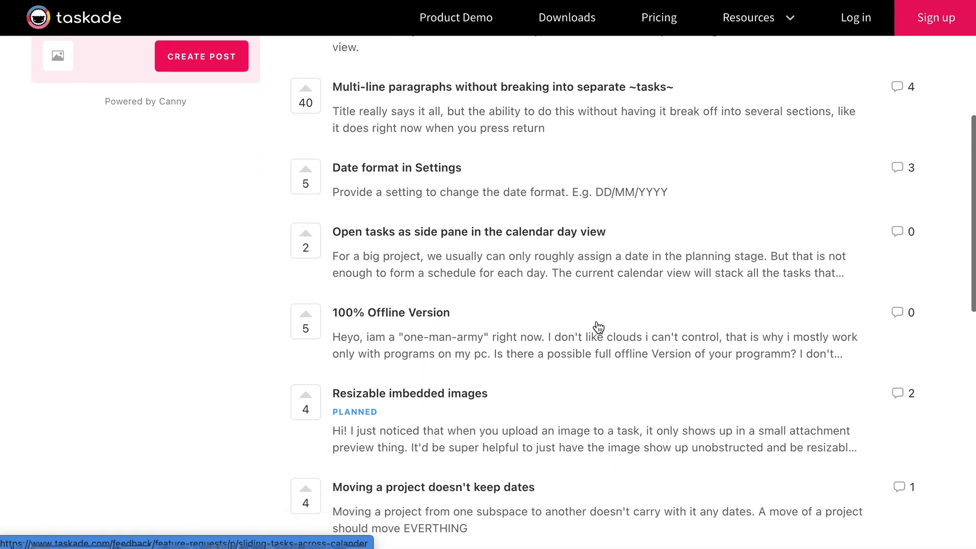
pyautogui.scroll(-3, 599, 327)
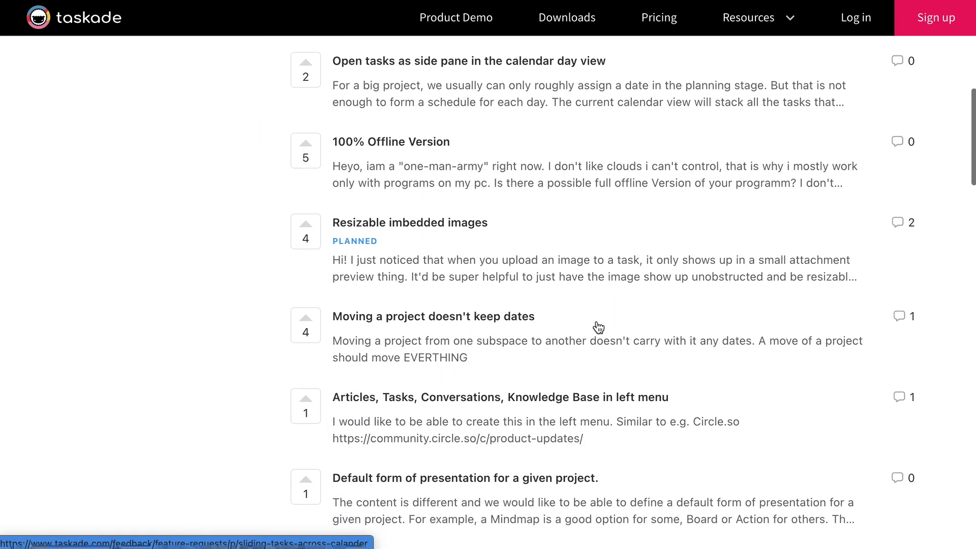
pyautogui.scroll(-4, 598, 327)
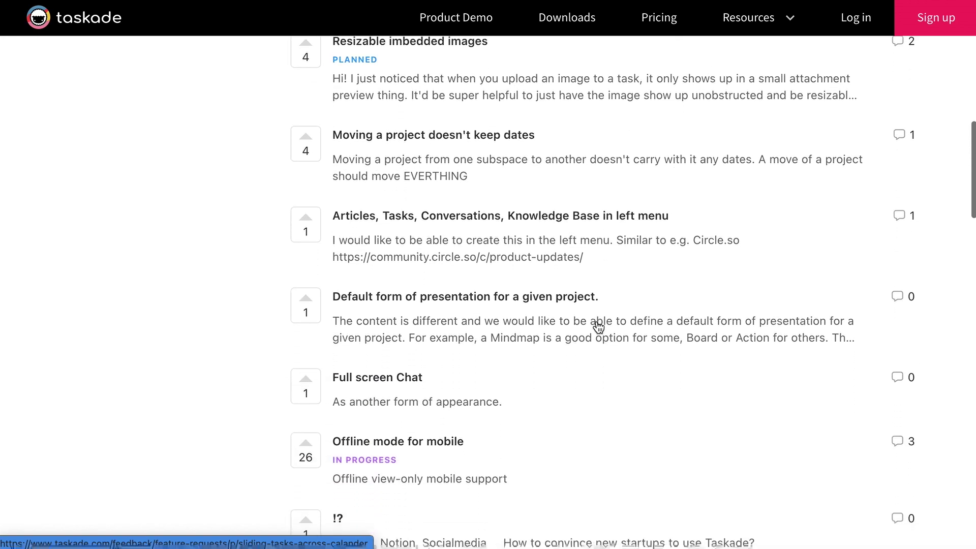
pyautogui.scroll(-4, 599, 327)
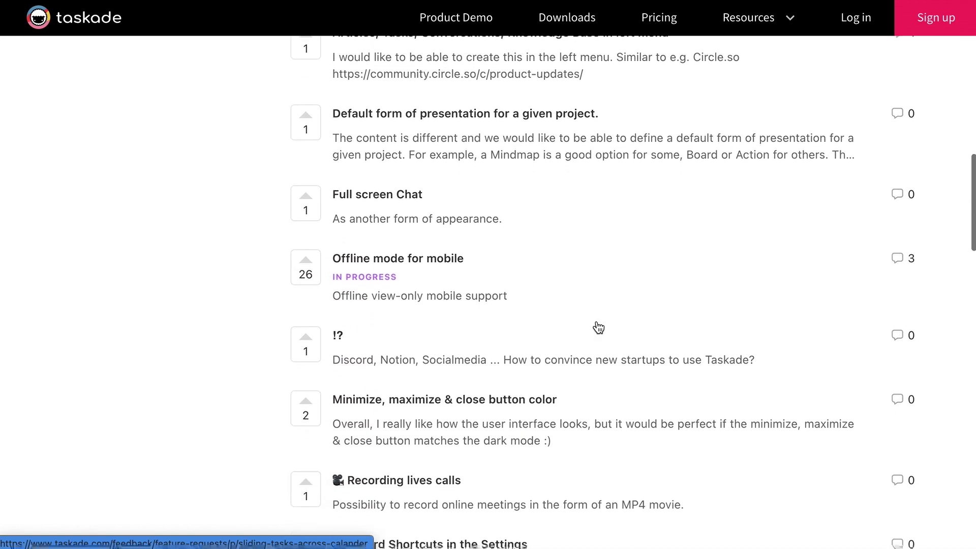
pyautogui.scroll(-1, 599, 327)
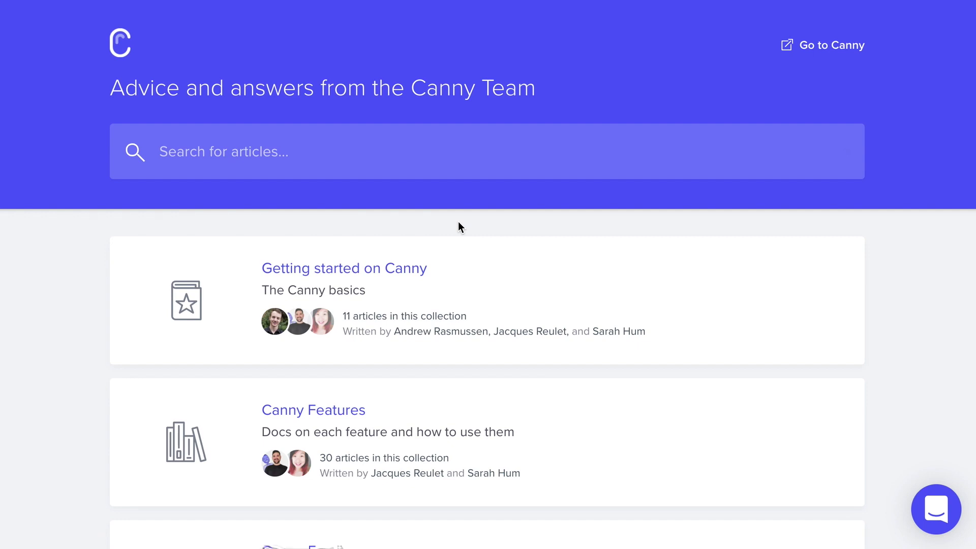
pyautogui.scroll(-15, 460, 227)
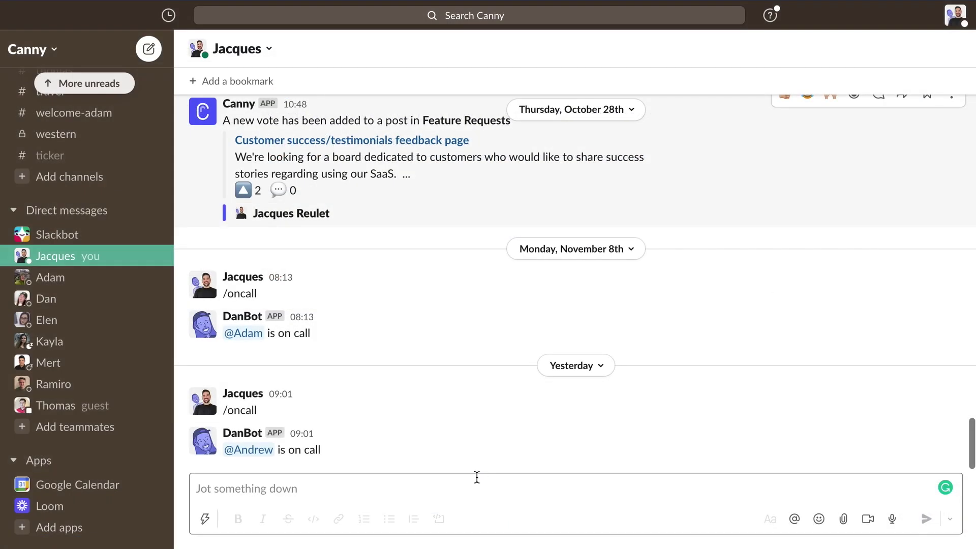
# - Run /canny in Slack, search 'custom', and vote for 'Customize the create post form'
pyautogui.click(477, 480)
pyautogui.write('/cann')
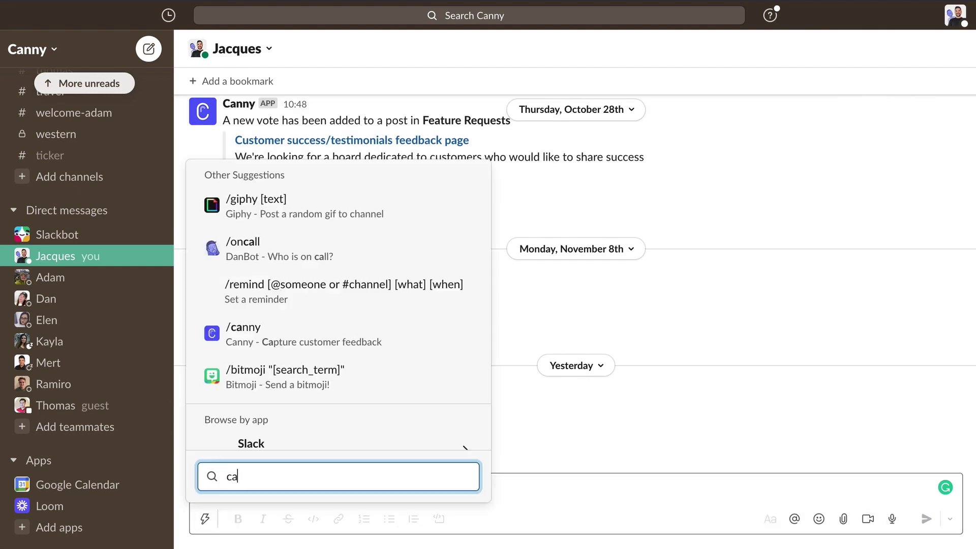
pyautogui.press('Return')
pyautogui.write('custom')
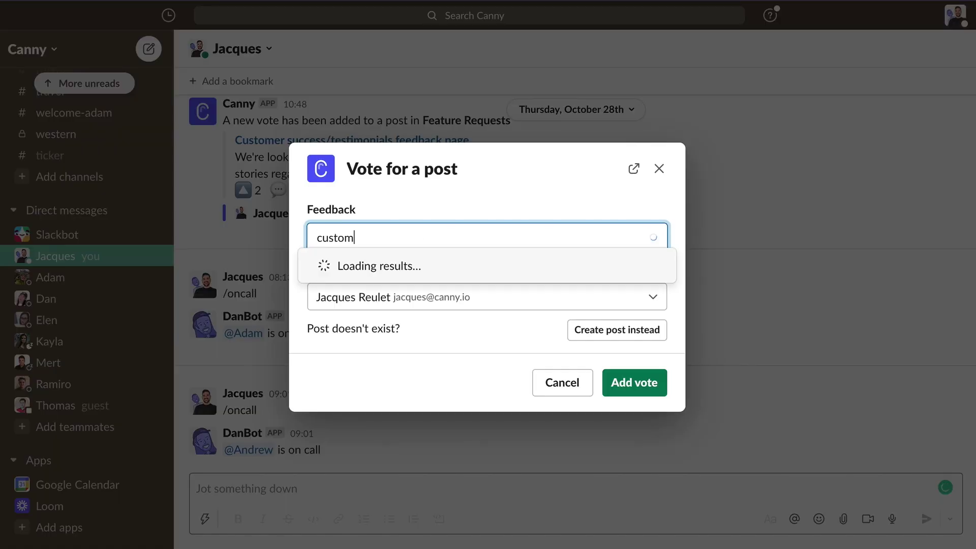
pyautogui.click(451, 274)
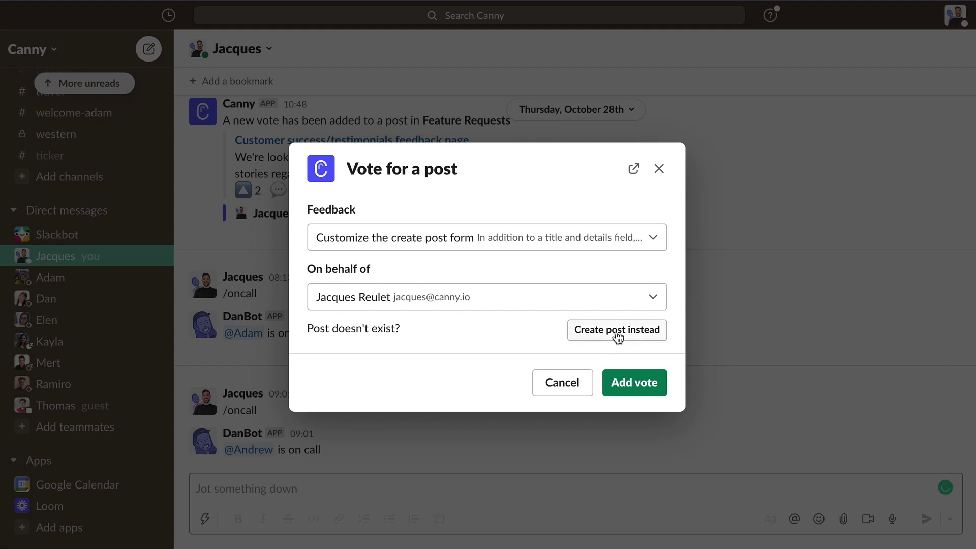
pyautogui.click(652, 383)
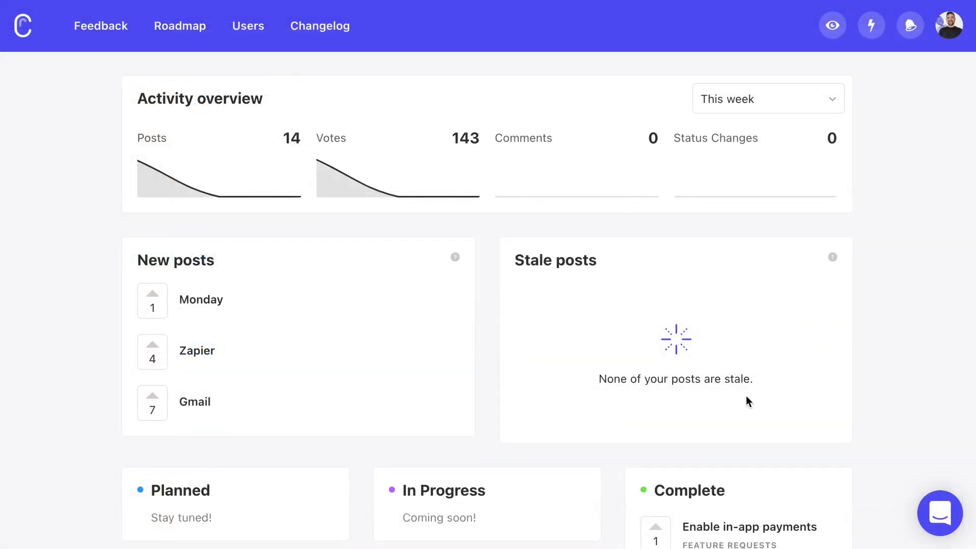
# - Search the widget's feature list for 'custom roa' and upvote the Customize roadmap view request
pyautogui.click(929, 516)
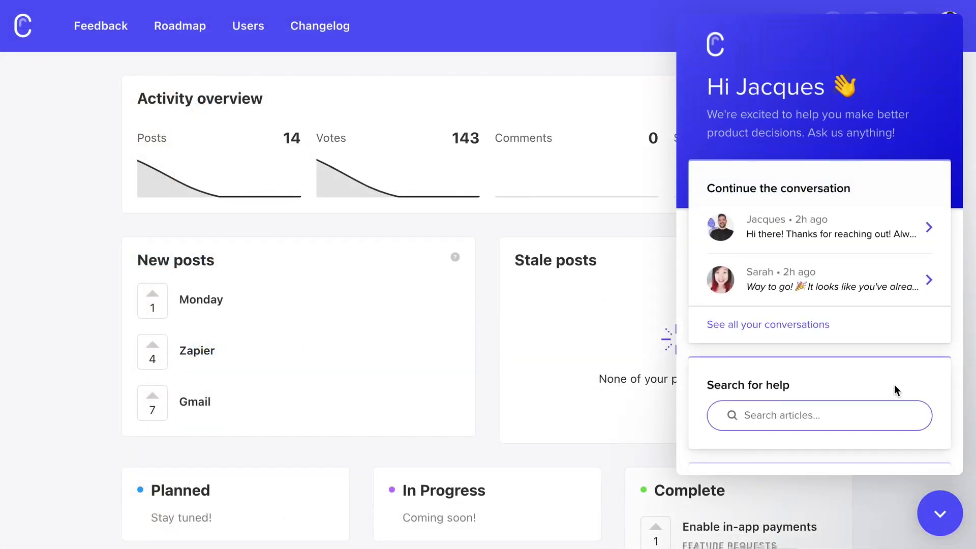
pyautogui.scroll(-6, 896, 390)
pyautogui.scroll(-2, 896, 391)
pyautogui.click(822, 290)
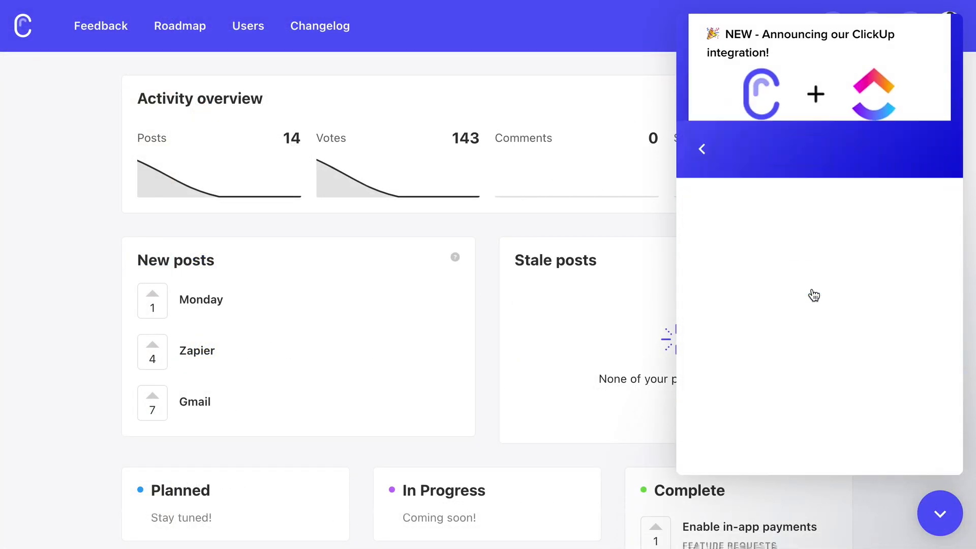
pyautogui.click(858, 163)
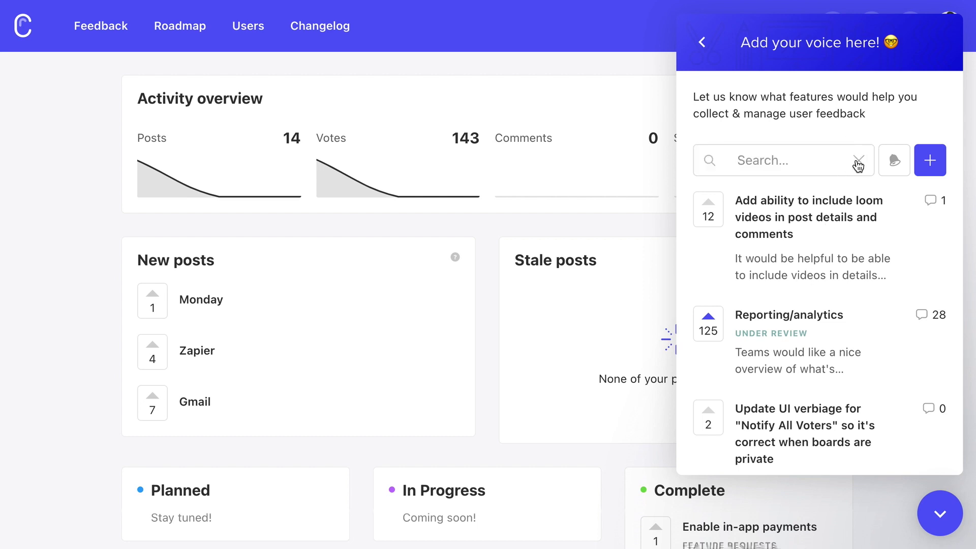
pyautogui.write('cj')
pyautogui.press('BackSpace')
pyautogui.write('ustom')
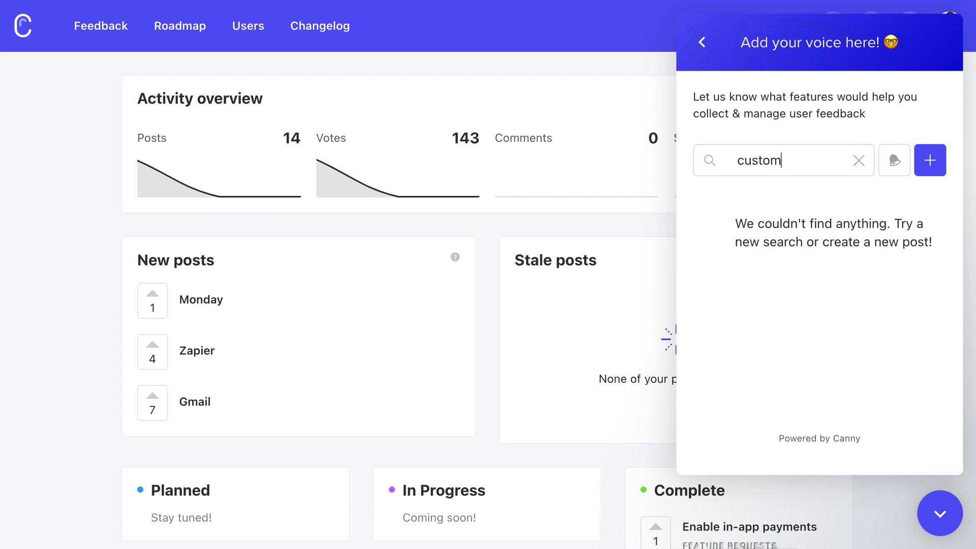
pyautogui.write(' roadmap')
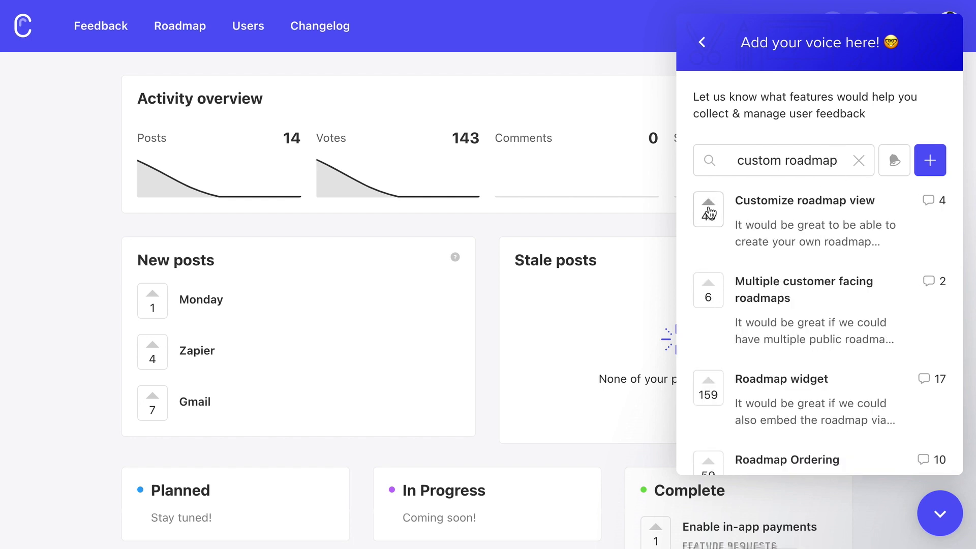
pyautogui.click(709, 206)
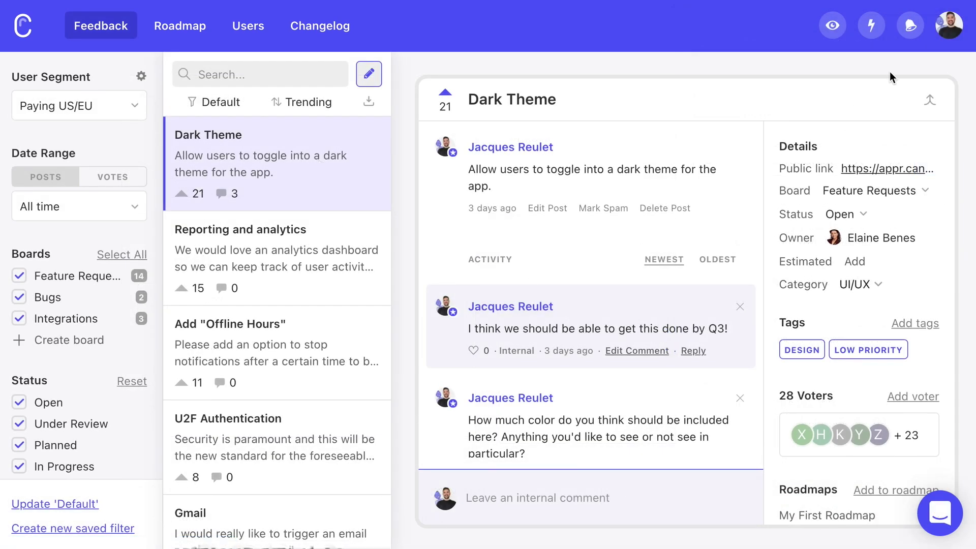
# - Send 'How do I create a new user segment?' to the team through the support messenger
pyautogui.click(944, 40)
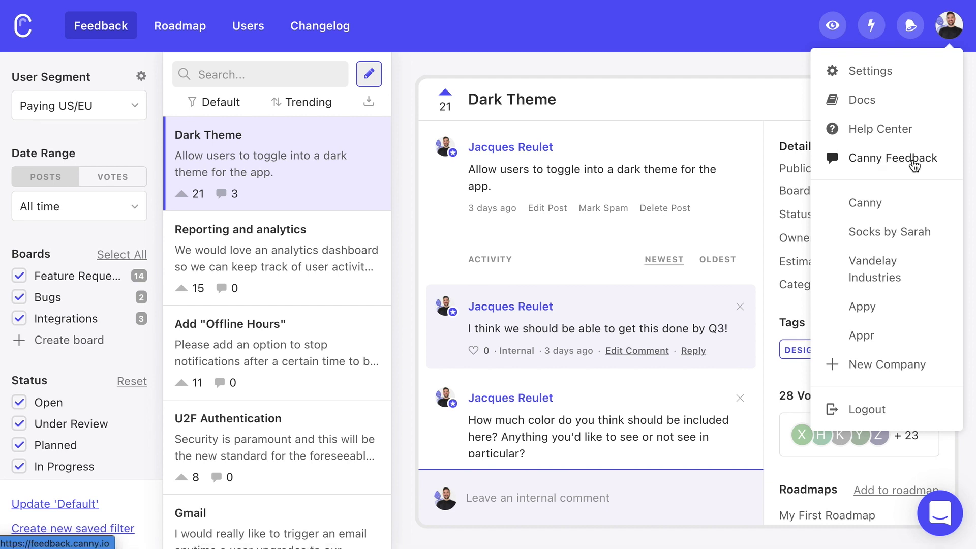
pyautogui.click(790, 91)
pyautogui.click(940, 514)
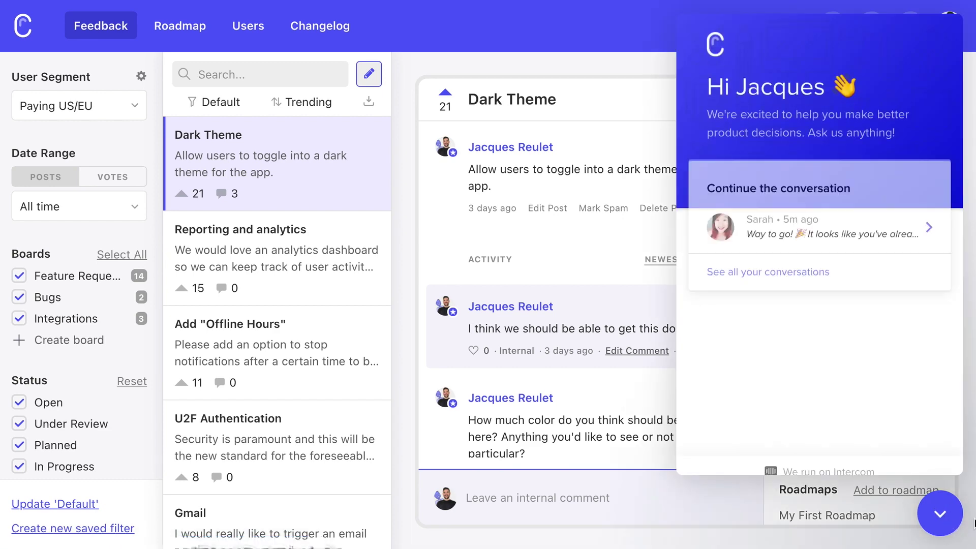
pyautogui.scroll(-5, 901, 412)
pyautogui.click(794, 291)
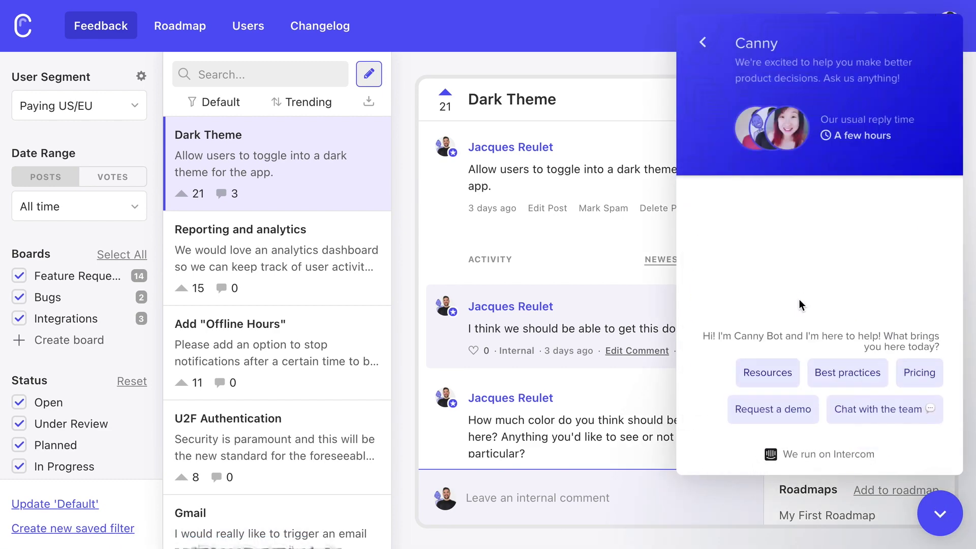
pyautogui.click(883, 412)
pyautogui.write('How')
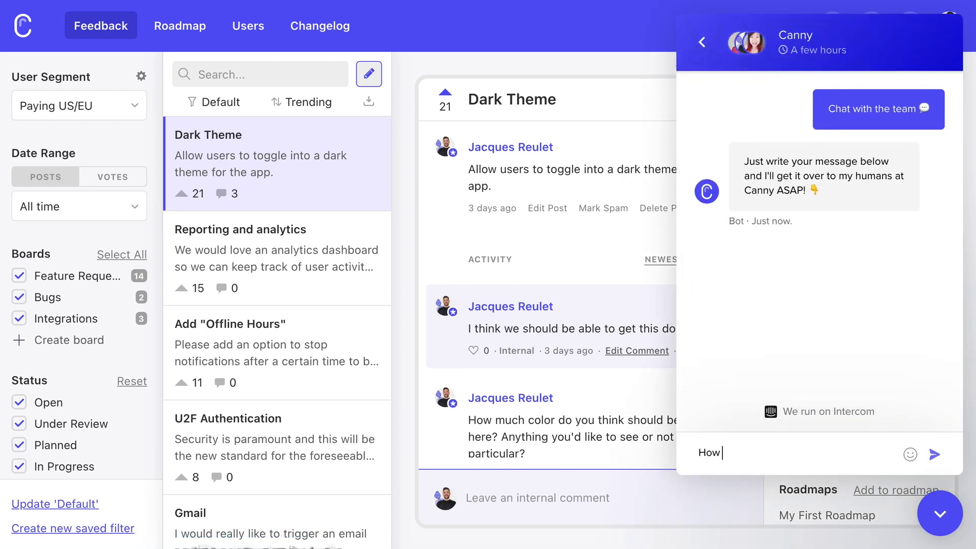
pyautogui.write(' do I create a new user segment?')
pyautogui.press('Return')
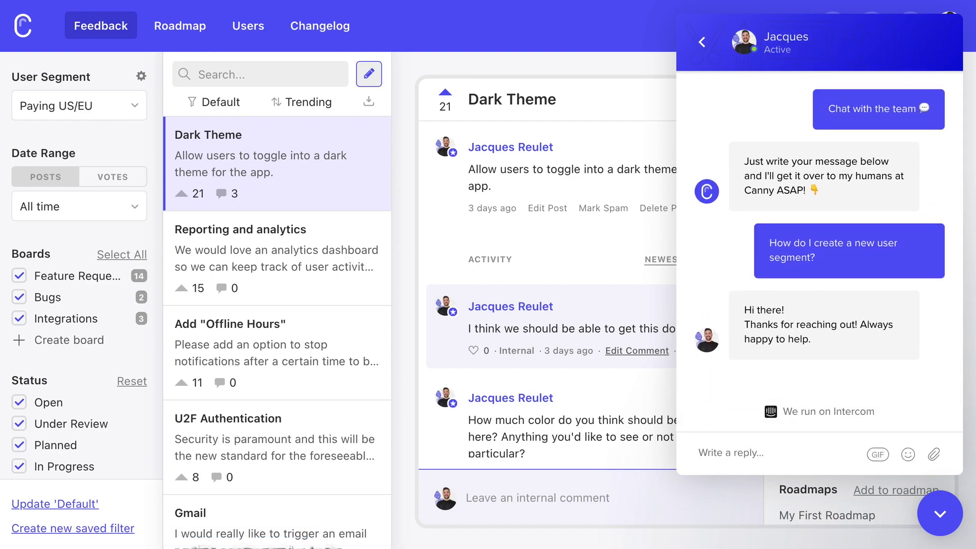